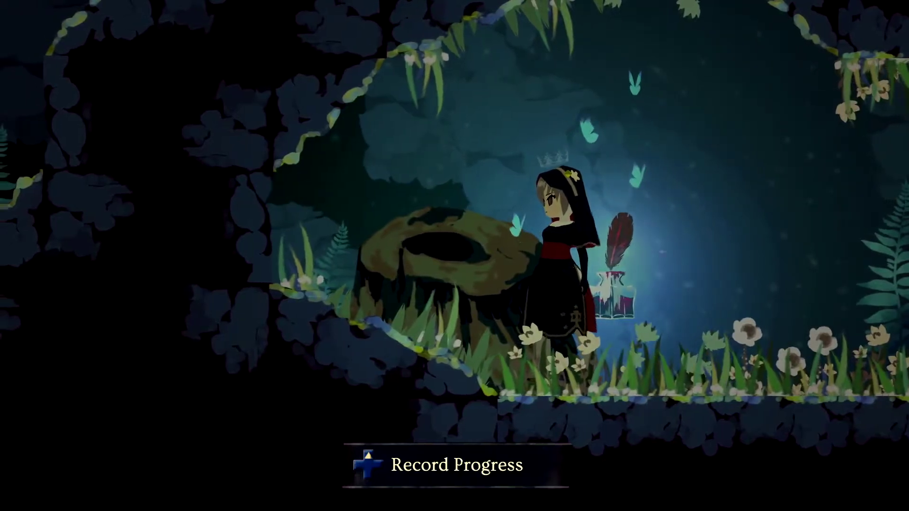
# Check the explored ruins map at the save point, viewing and closing it twice
pyautogui.press('Tab')
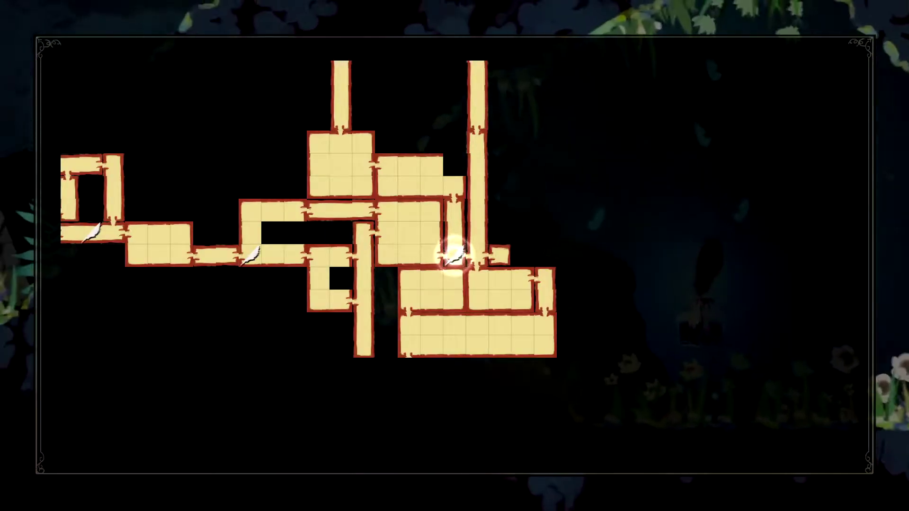
pyautogui.press('Tab')
pyautogui.press('Tab')
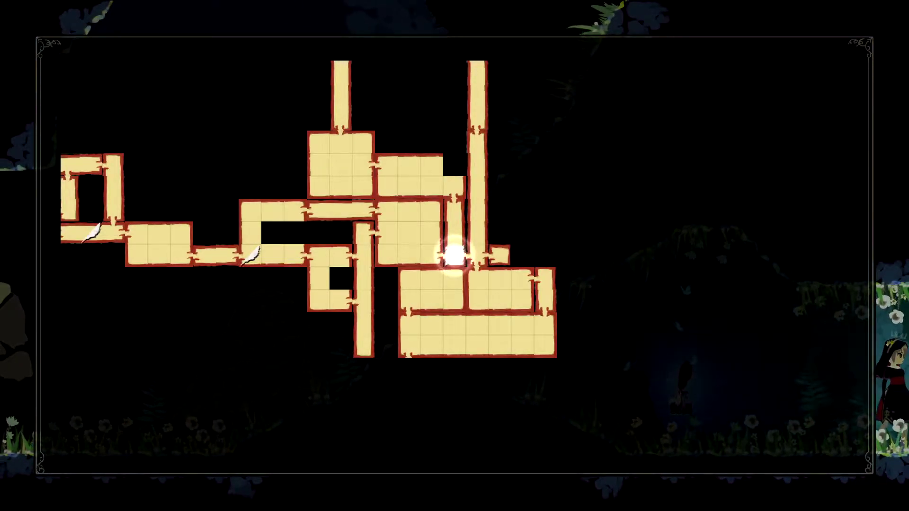
pyautogui.press('Tab')
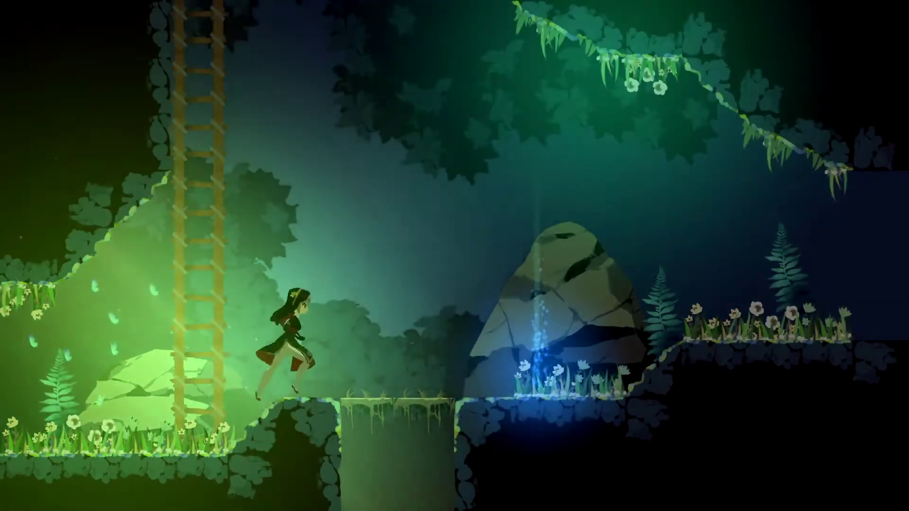
# Run down the slope and slash the ghost until it dies, landing on the upper ledge
pyautogui.press('Right')
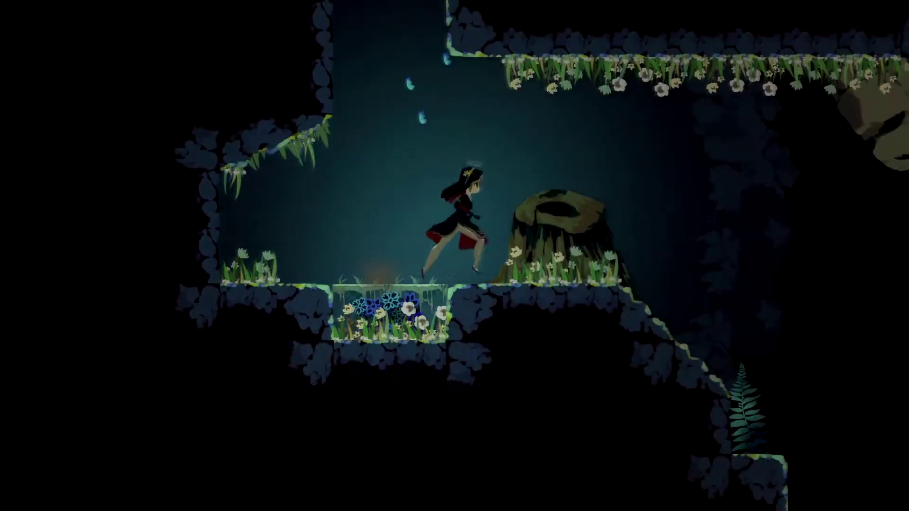
pyautogui.press('Right')
pyautogui.press('x')
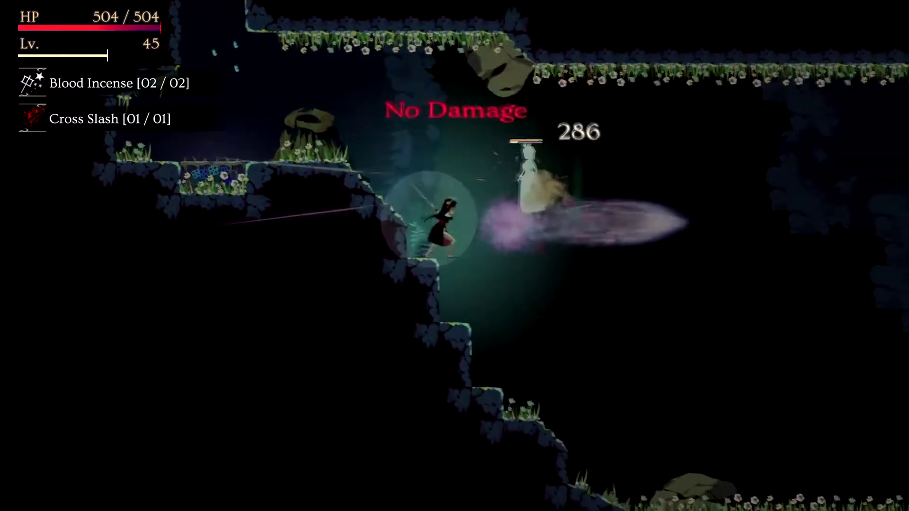
pyautogui.press('x')
pyautogui.press('Right')
pyautogui.press('x')
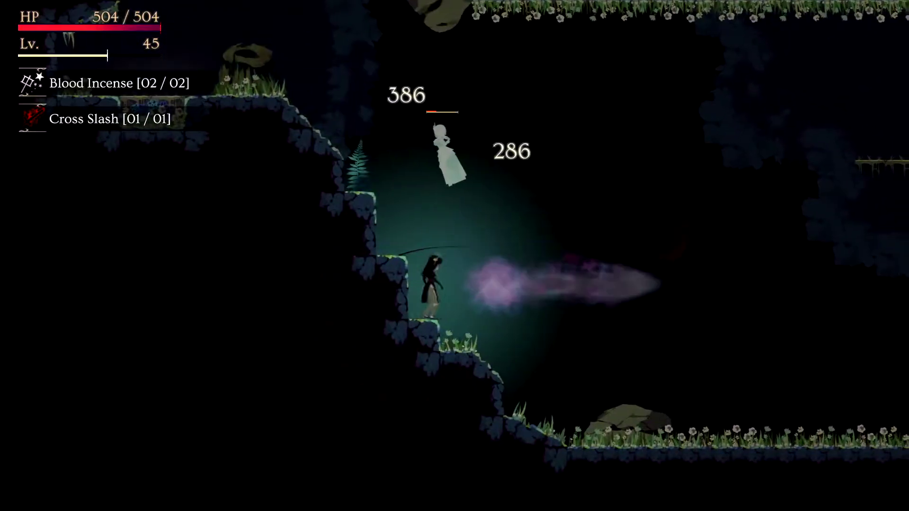
pyautogui.press('x')
pyautogui.press('x')
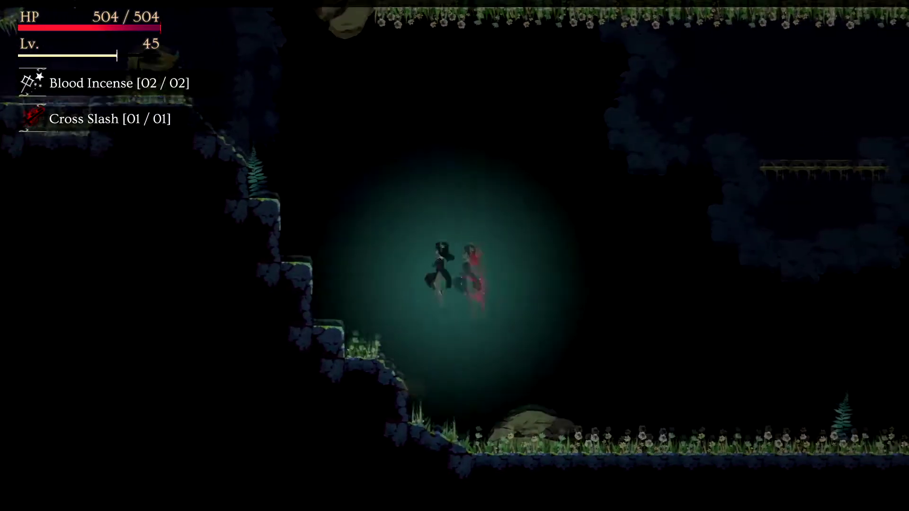
pyautogui.press('z')
pyautogui.press('Left')
pyautogui.press('z')
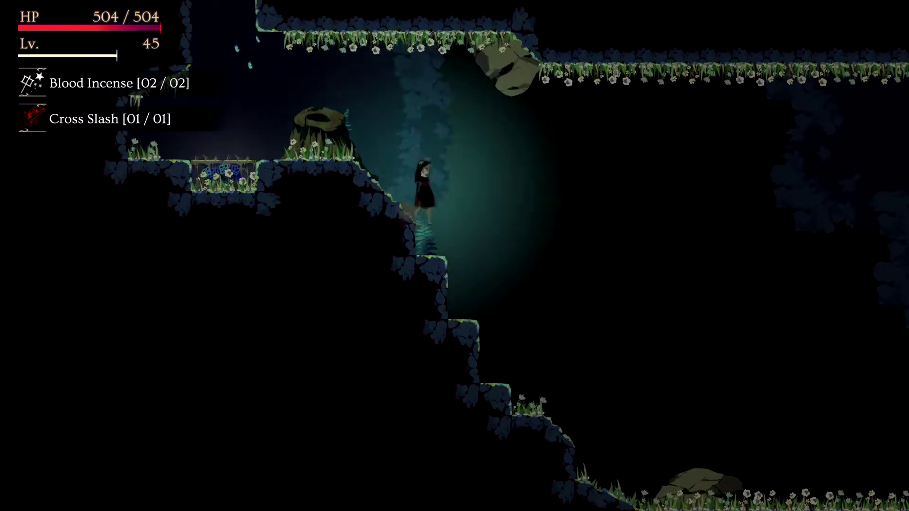
# Drop to the lower cave floor and attack the skeleton archers
pyautogui.press('Right')
pyautogui.press('z')
pyautogui.press('z')
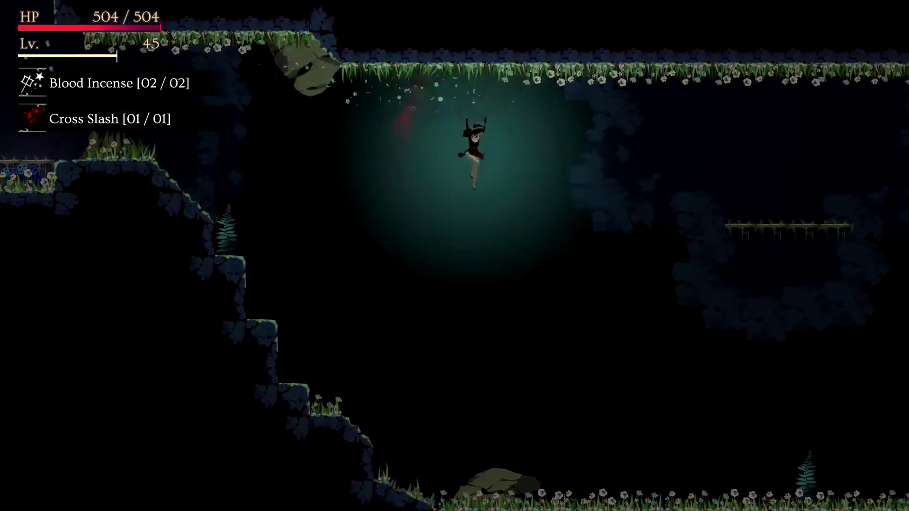
pyautogui.press('Right')
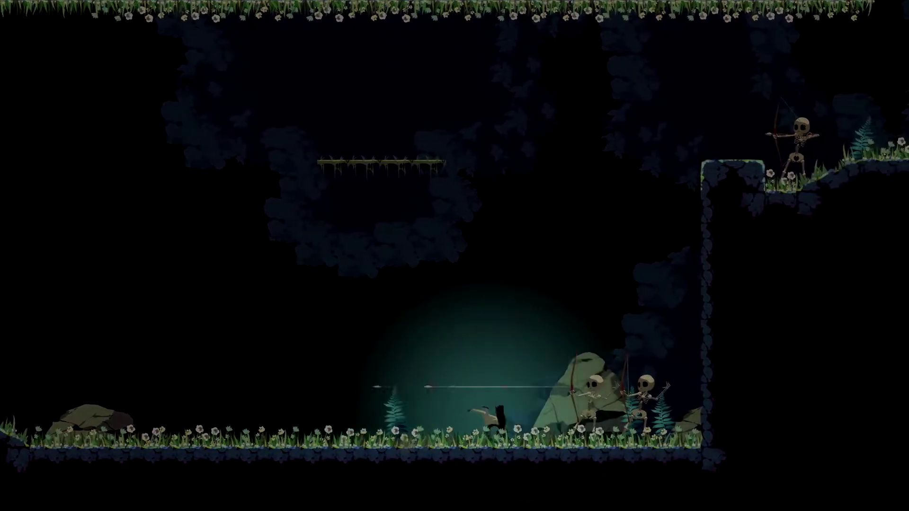
pyautogui.press('x')
pyautogui.press('x')
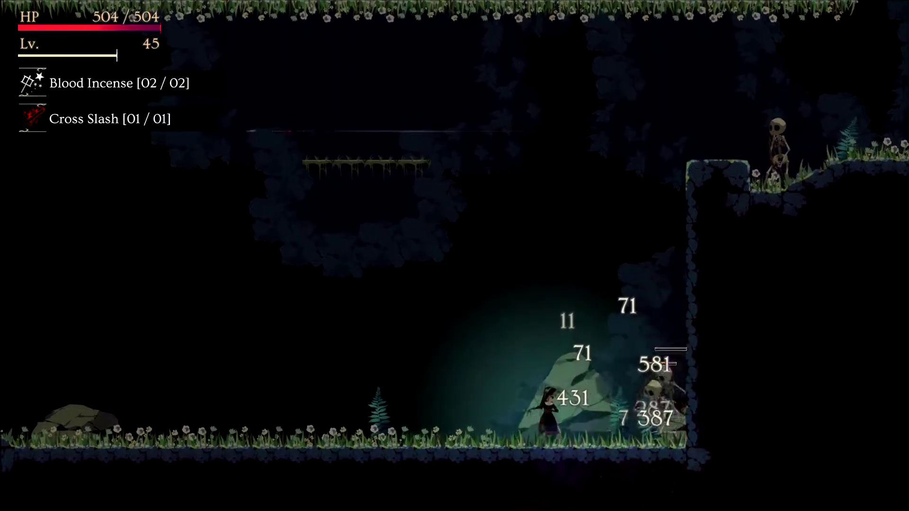
pyautogui.press('x')
pyautogui.press('Right')
pyautogui.press('x')
pyautogui.press('x')
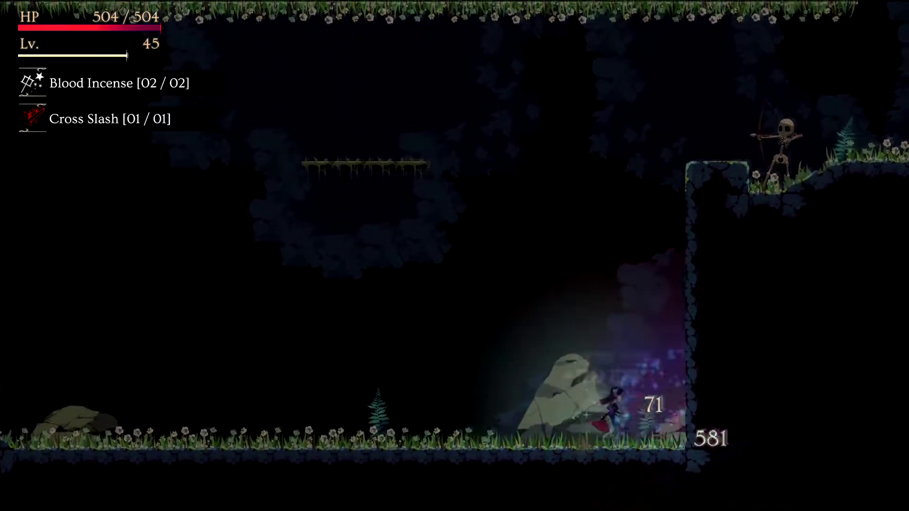
# Keep fighting the skeletons near the wall with midair slashes off the rock
pyautogui.press('Left')
pyautogui.press('z')
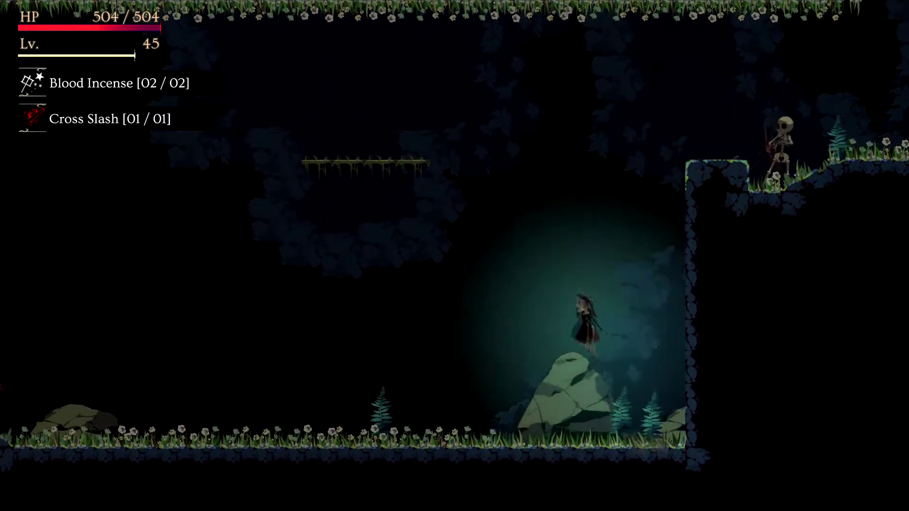
pyautogui.press('x')
pyautogui.press('Right')
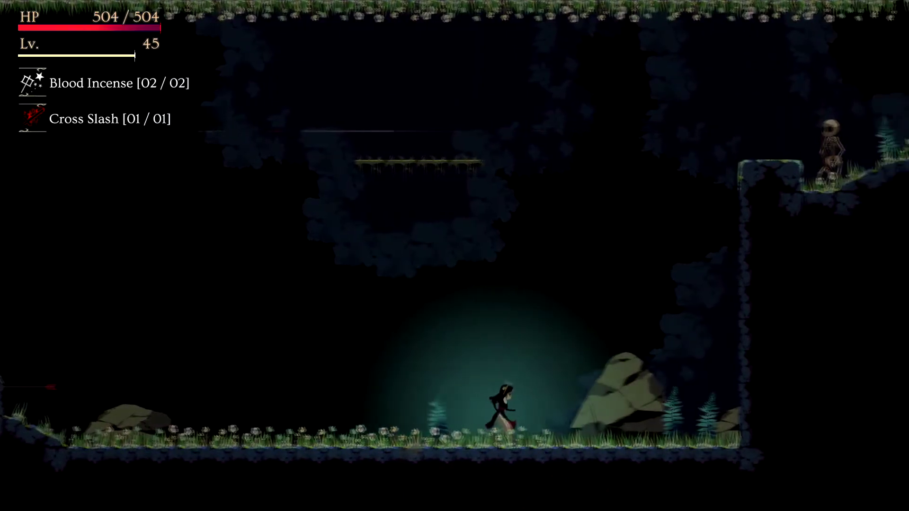
pyautogui.press('Right')
pyautogui.press('z')
pyautogui.press('z')
pyautogui.press('x')
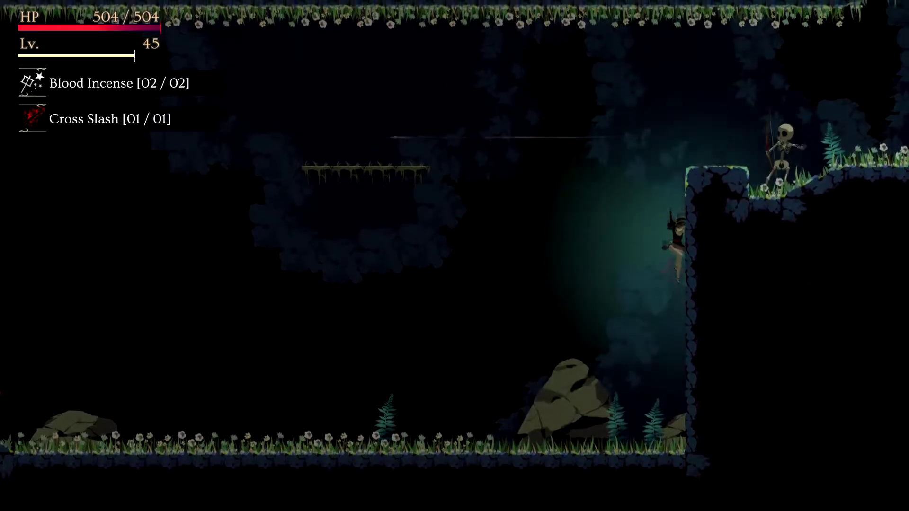
# Run left across the cave floor and climb the stepped slope to the upper ledge
pyautogui.press('Left')
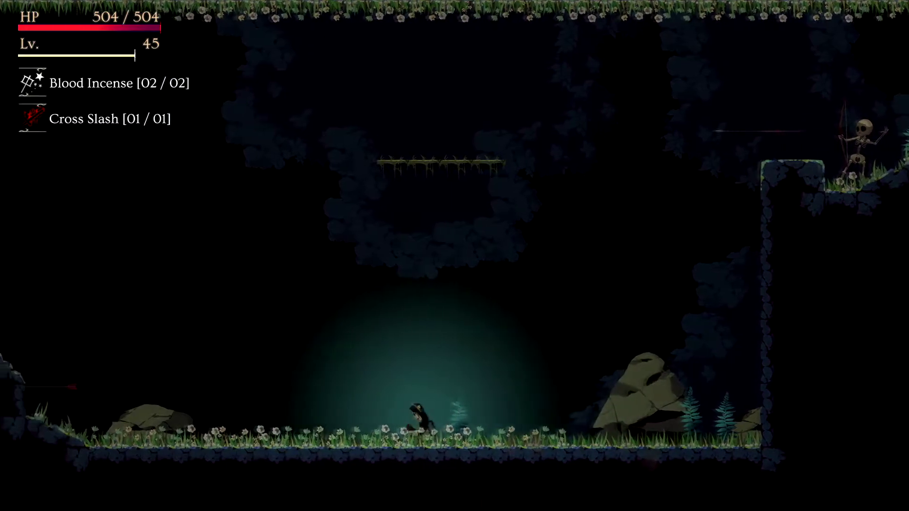
pyautogui.press('Left')
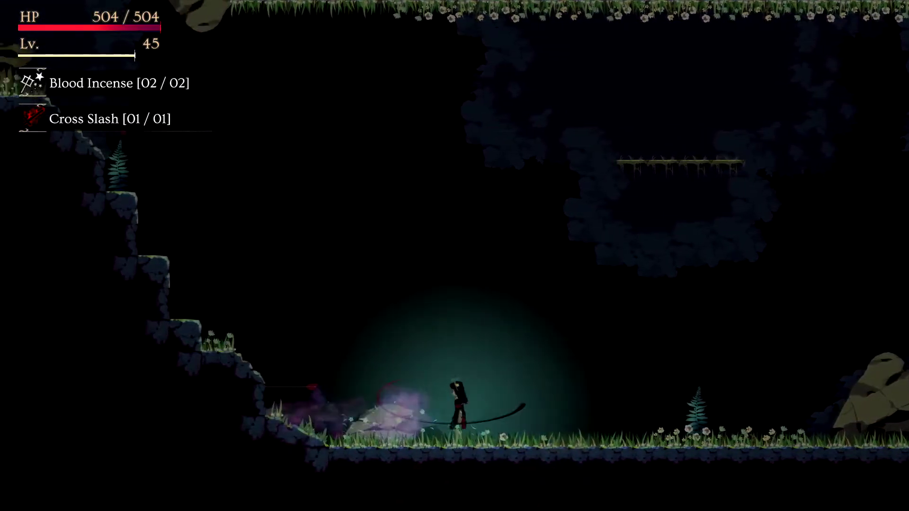
pyautogui.press('z')
pyautogui.press('z')
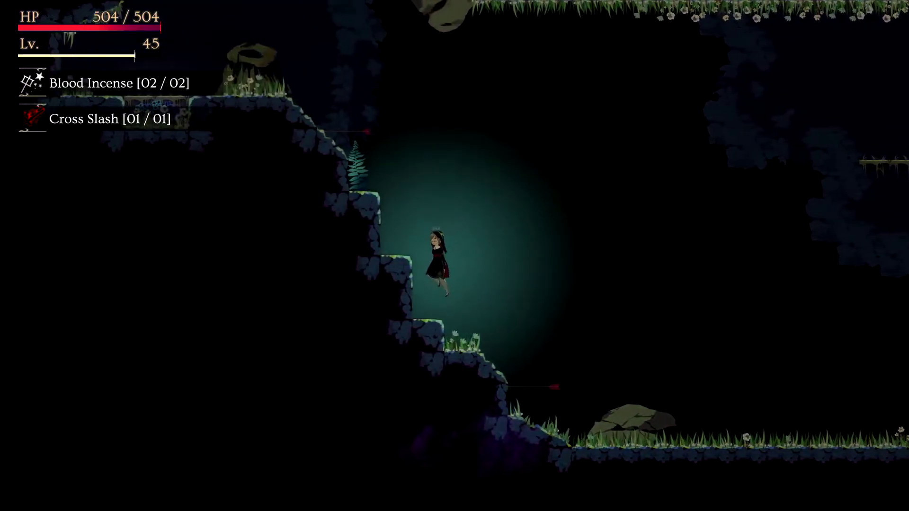
pyautogui.press('z')
pyautogui.press('z')
pyautogui.press('Right')
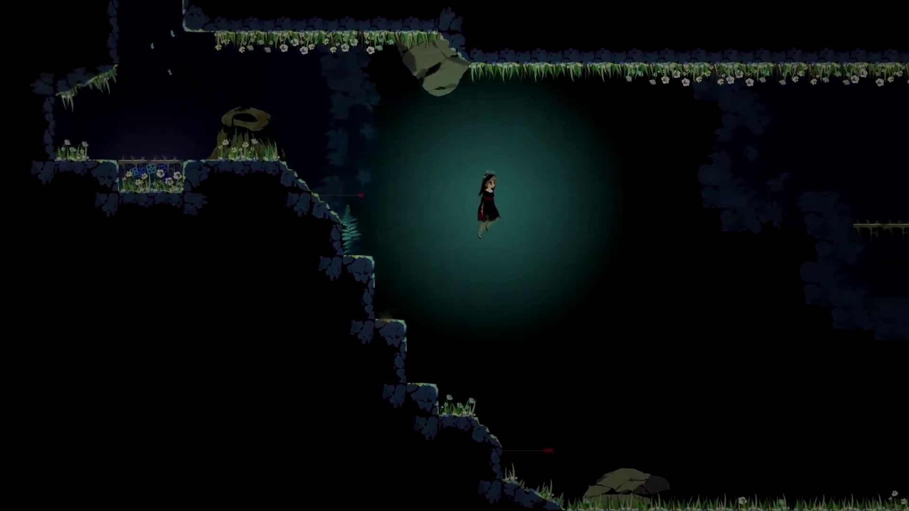
pyautogui.press('x')
pyautogui.press('Left')
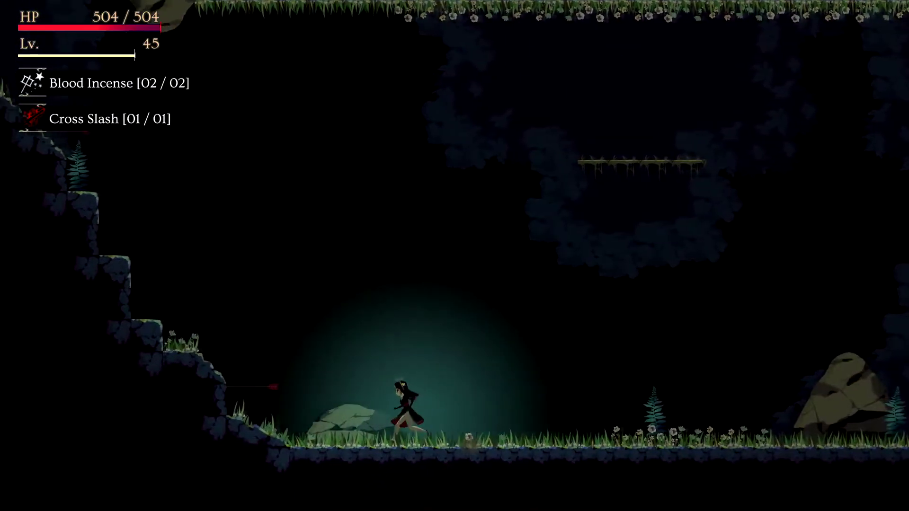
pyautogui.press('z')
pyautogui.press('x')
pyautogui.press('z')
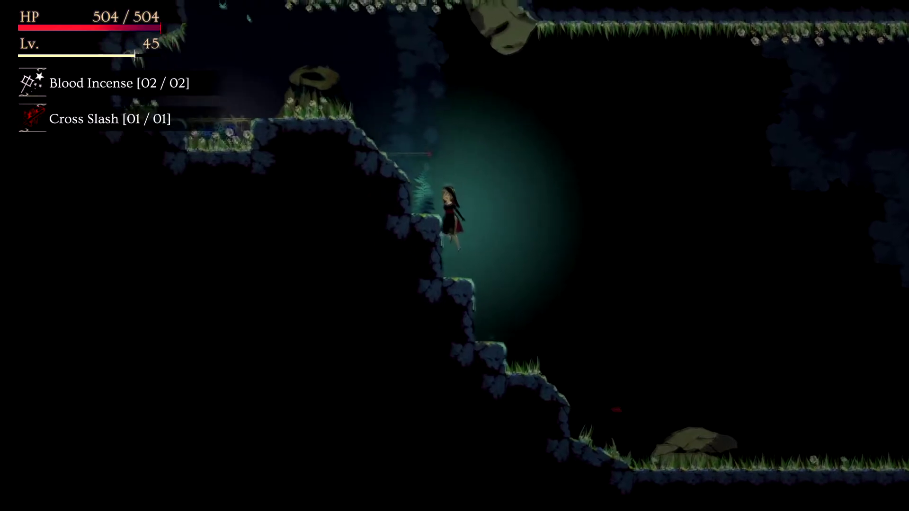
pyautogui.press('x')
pyautogui.press('Left')
# Jump over the stump and climb the shaft into the next room
pyautogui.press('z')
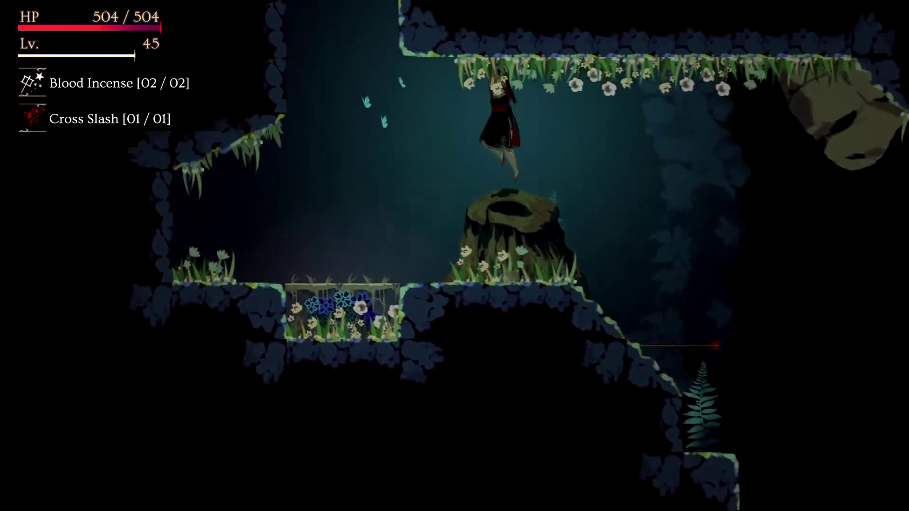
pyautogui.press('x')
pyautogui.press('Left')
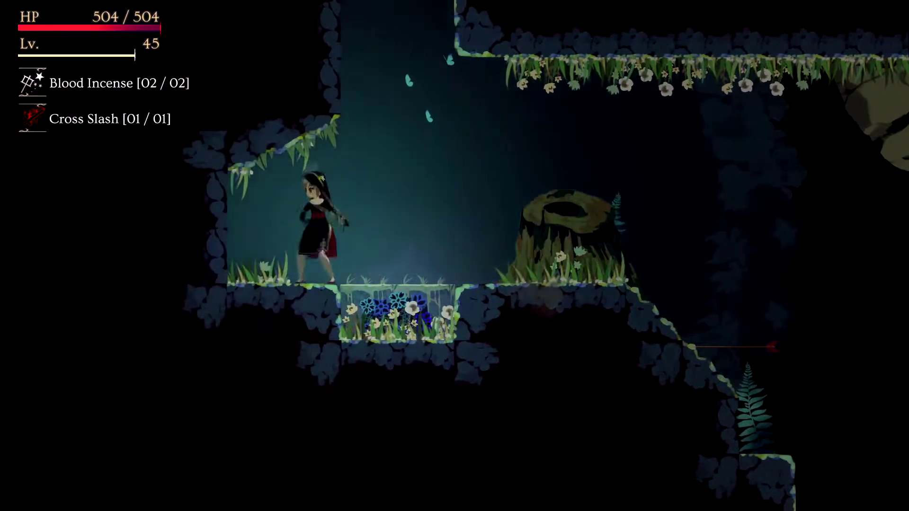
pyautogui.press('z')
pyautogui.press('Right')
pyautogui.press('Left')
pyautogui.press('z')
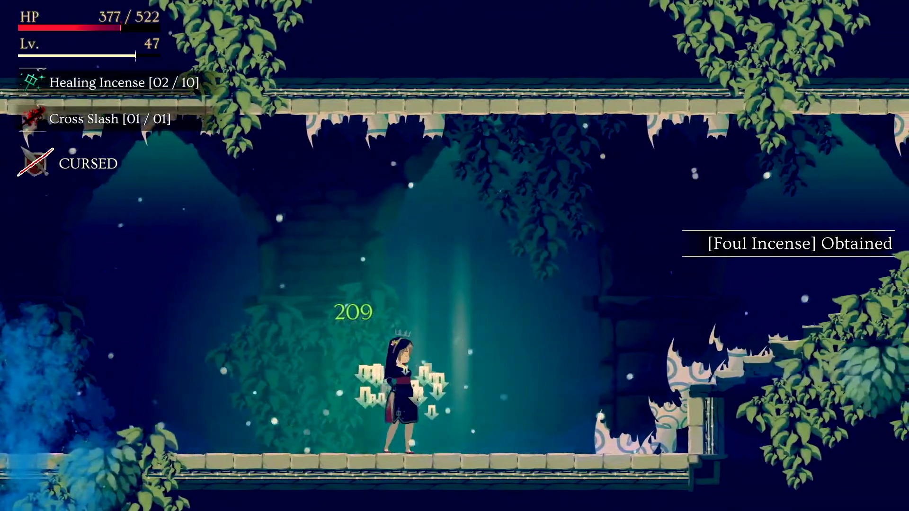
# Use a Healing Incense to bring HP back up to 377
pyautogui.press('Escape')
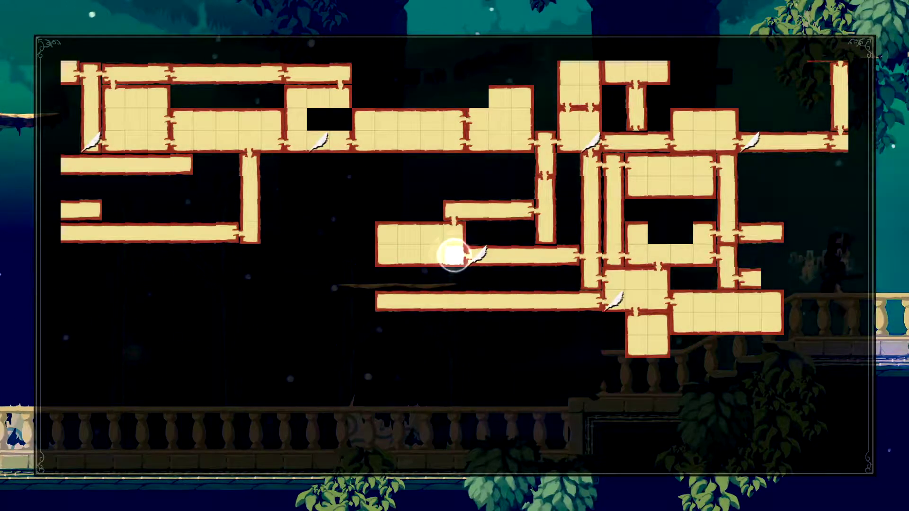
# Close the map, then reopen the pause menu and open an entry from the records list
pyautogui.press('Escape')
pyautogui.press('Escape')
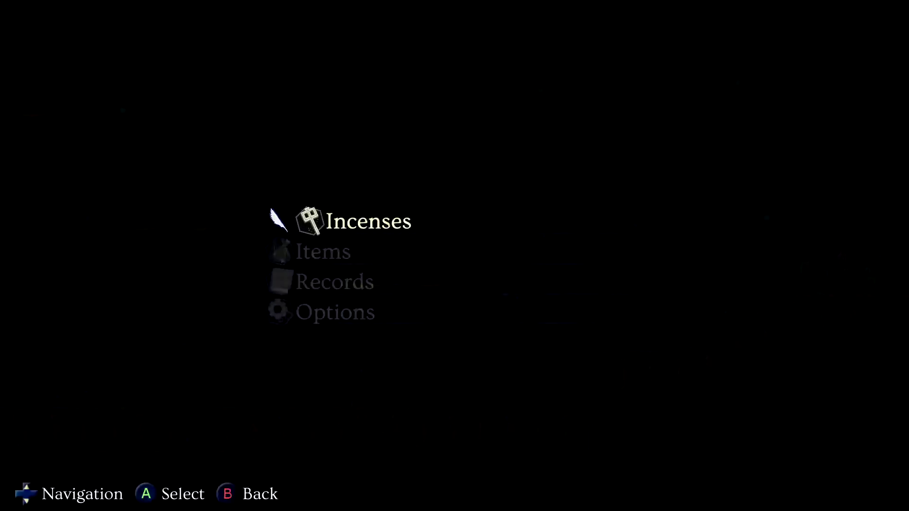
pyautogui.press('Escape')
pyautogui.press('Escape')
pyautogui.press('Down')
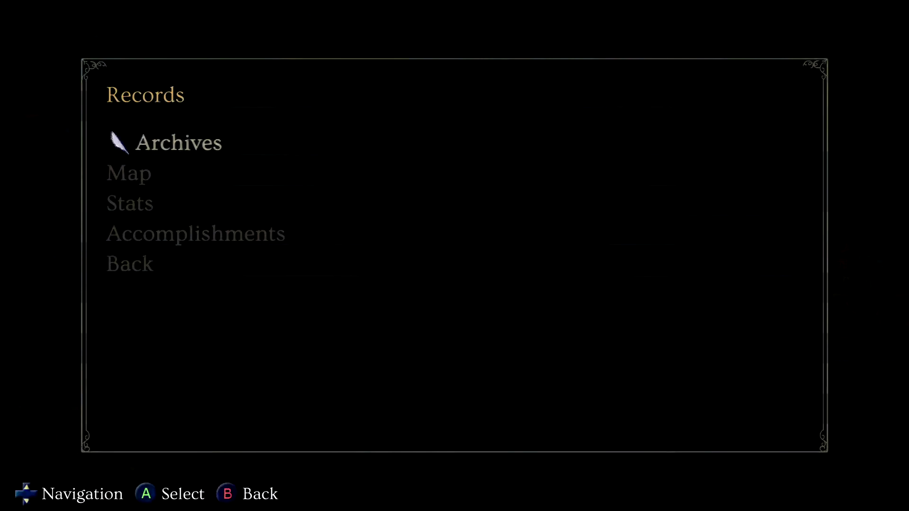
pyautogui.press('Return')
pyautogui.press('Return')
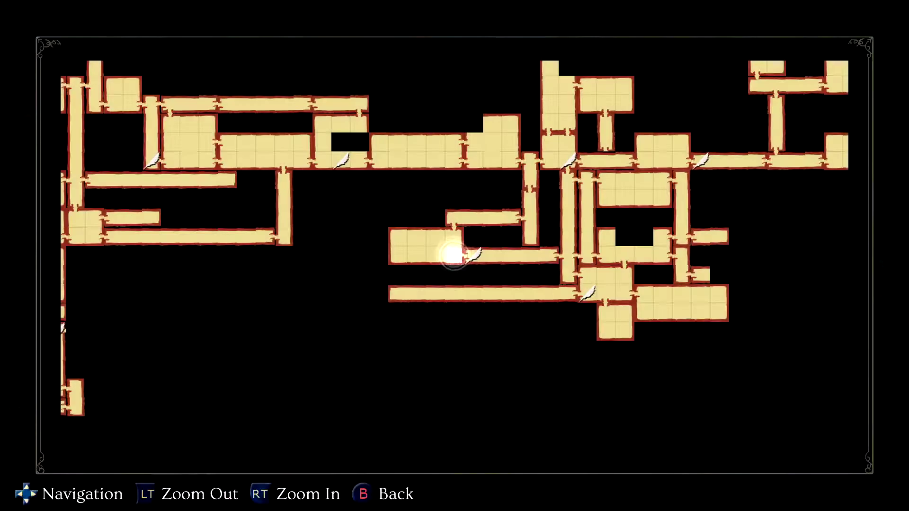
# Pan and zoom out to view the whole explored map, then exit back to gameplay
pyautogui.press('Down')
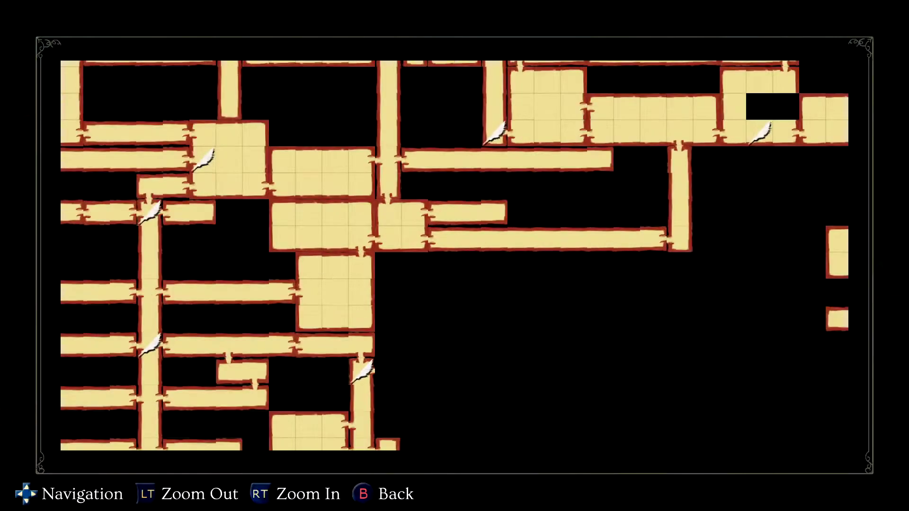
pyautogui.press('Down')
pyautogui.press('q')
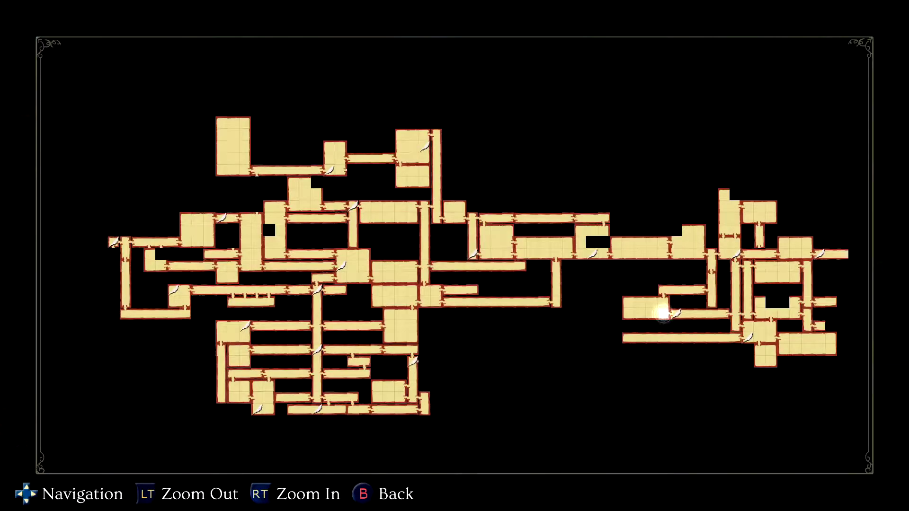
pyautogui.press('Right')
pyautogui.press('Escape')
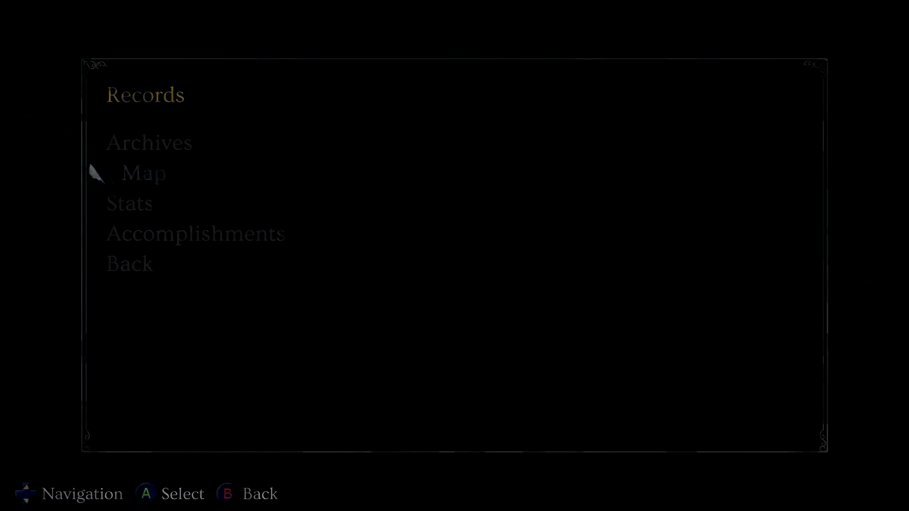
pyautogui.press('Right')
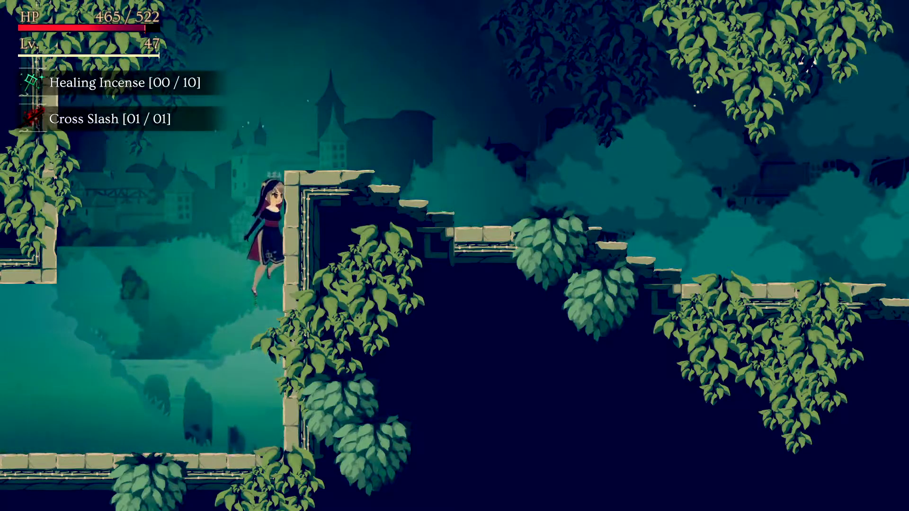
# Jump onto the stone ledge and run down the steps to the misty pool
pyautogui.press('m')
pyautogui.press('m')
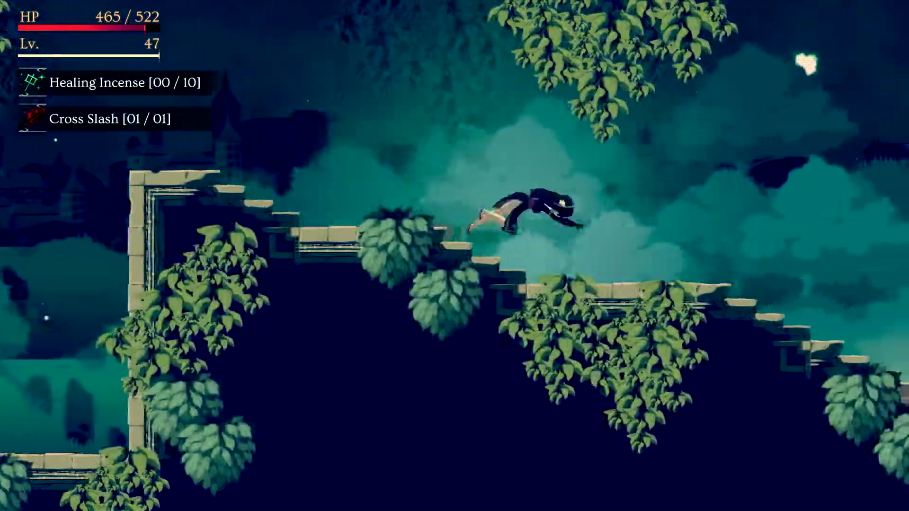
pyautogui.press('Right')
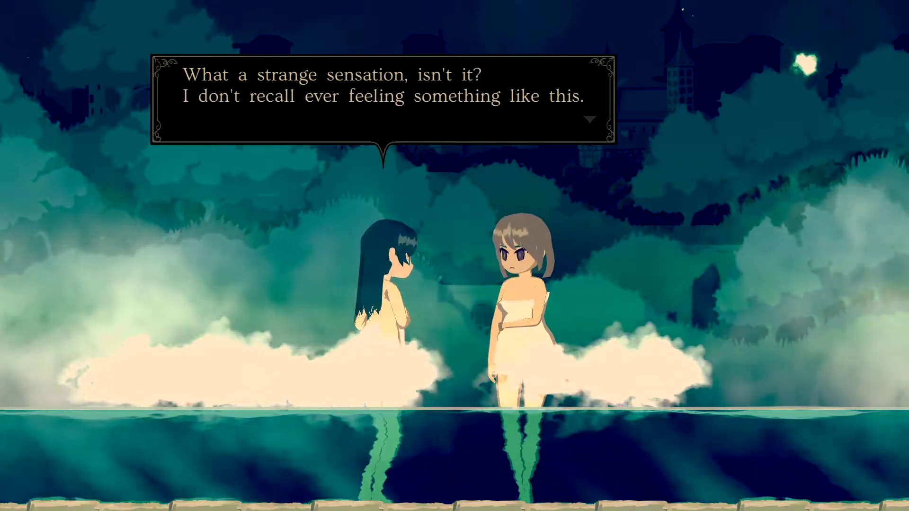
# Advance the bathing conversation line by line until it ends
pyautogui.press('Return')
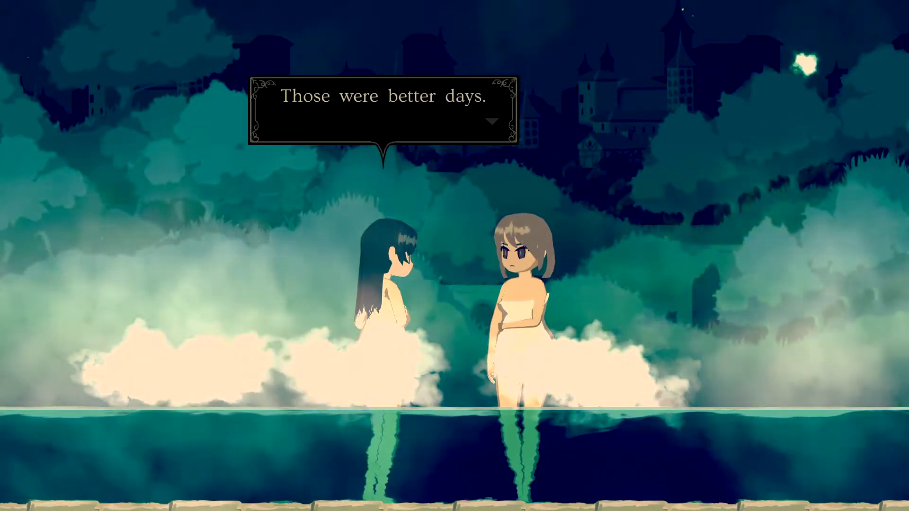
pyautogui.press('Return')
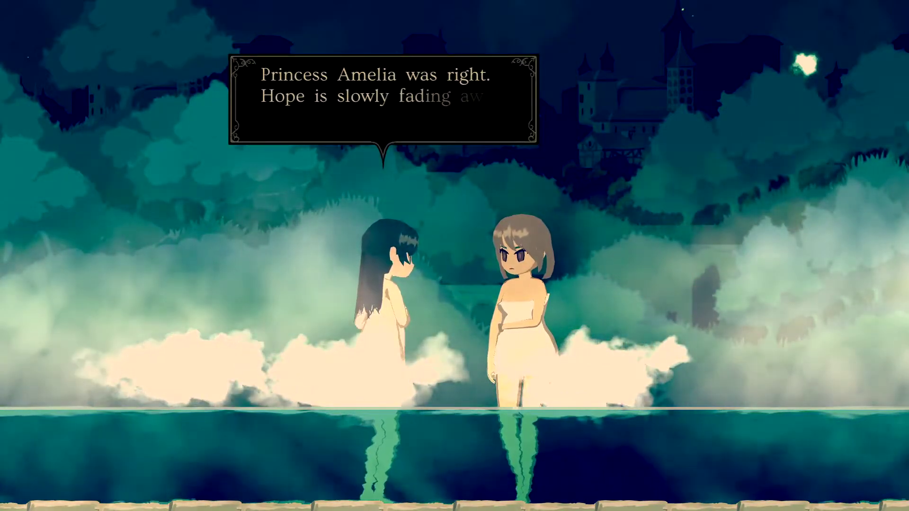
pyautogui.press('Return')
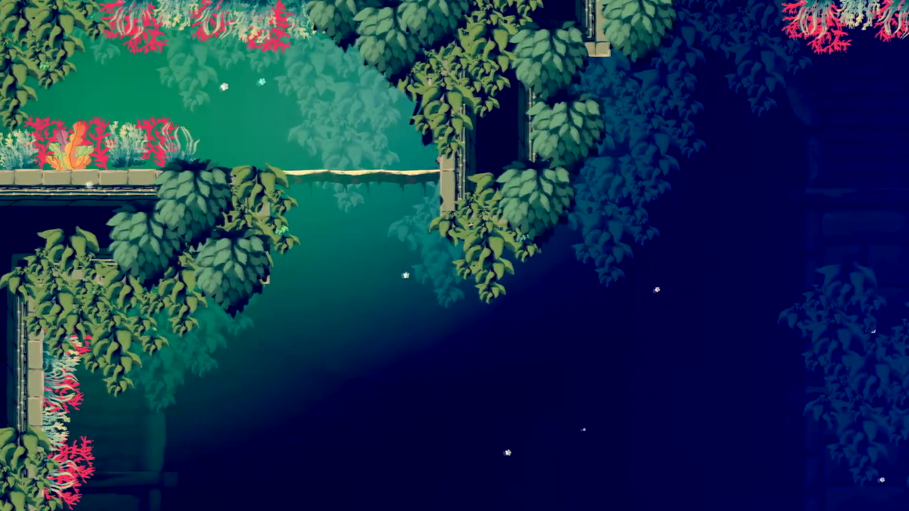
# Check position on the map while running right along the ledge and attacking
pyautogui.press('m')
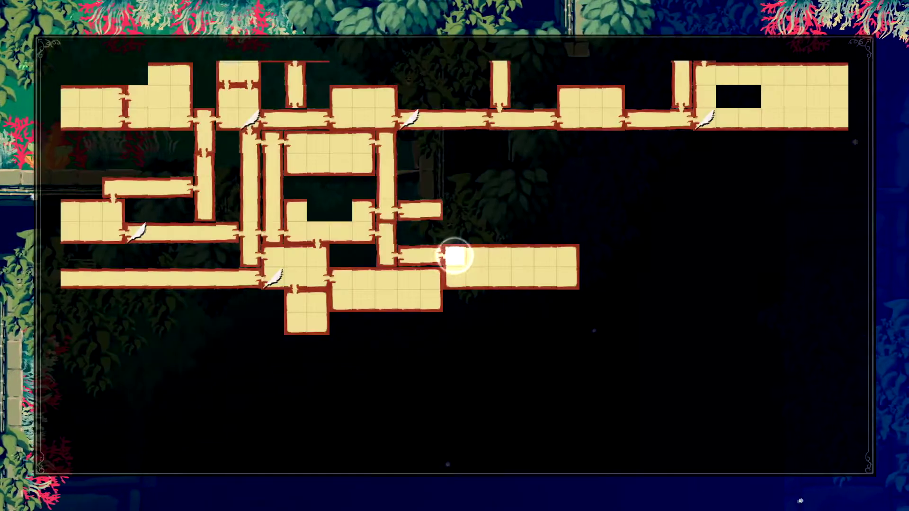
pyautogui.press('m')
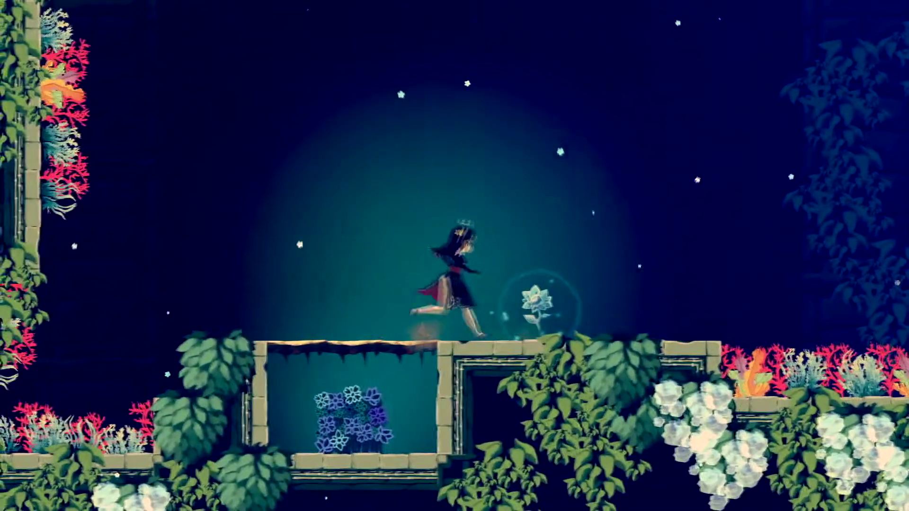
pyautogui.press('a')
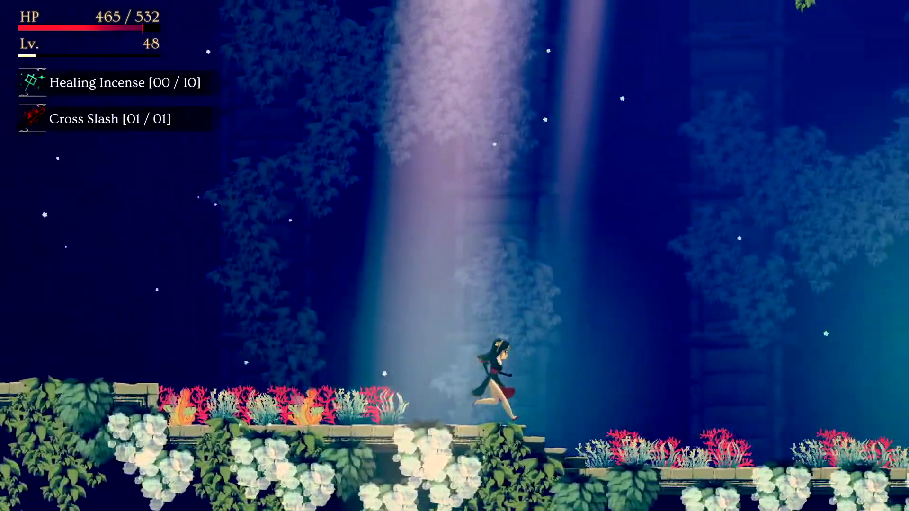
pyautogui.press('m')
pyautogui.press('m')
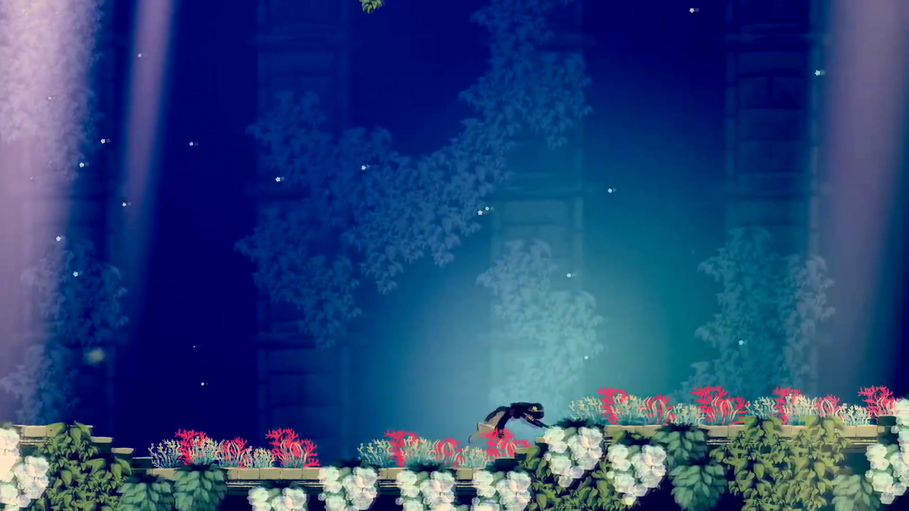
# Jump and run right across the platforms to fight the pale flower creature
pyautogui.press('space')
pyautogui.press('Right')
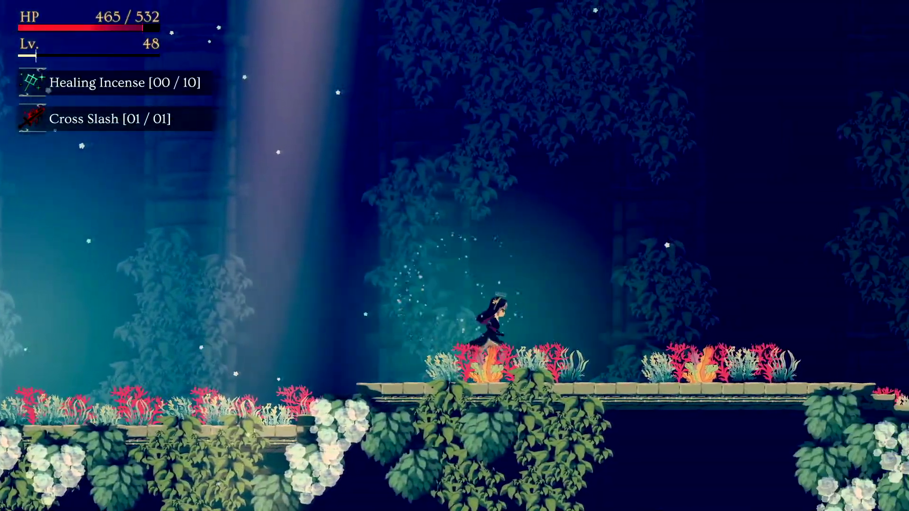
pyautogui.press('Right')
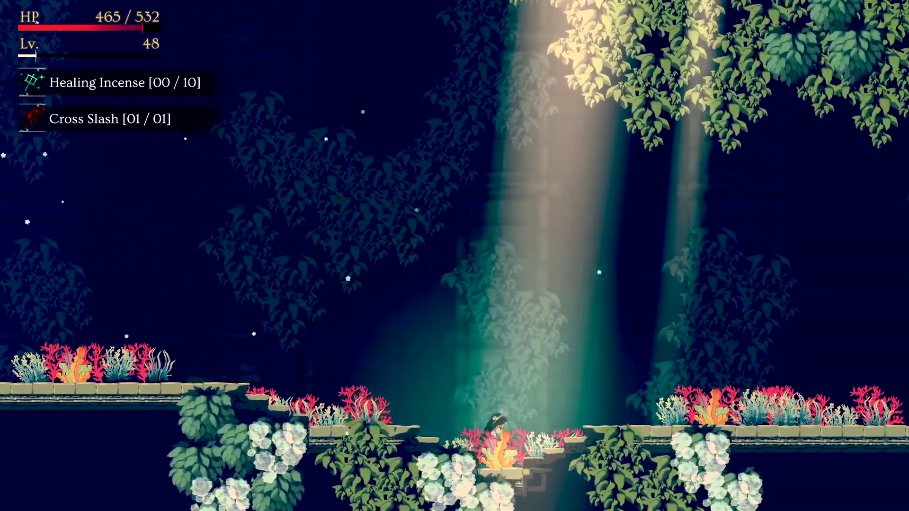
pyautogui.press('Right')
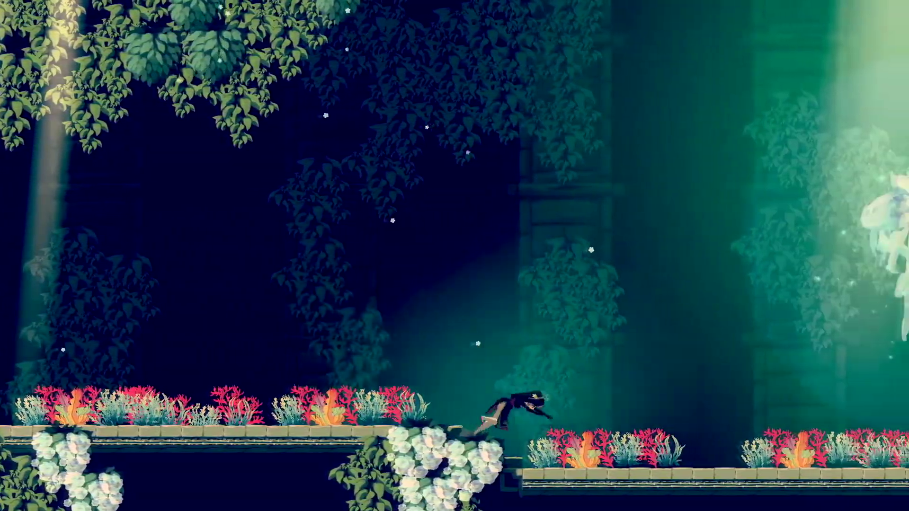
pyautogui.press('Right')
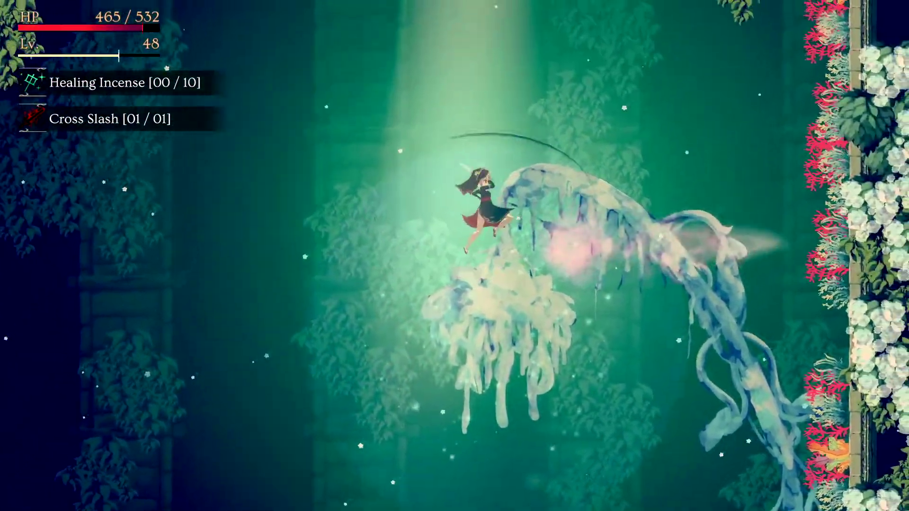
pyautogui.press('Right')
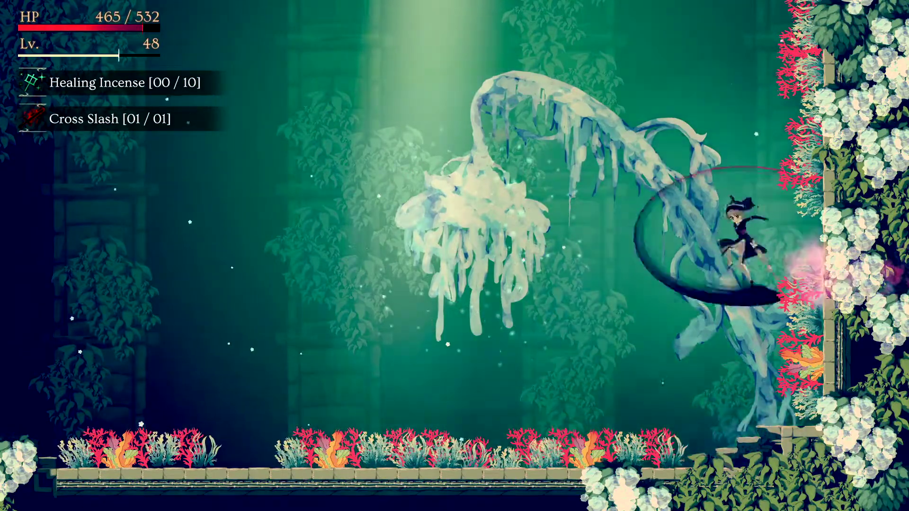
# Check the map, then run back left across the forest ledges
pyautogui.press('m')
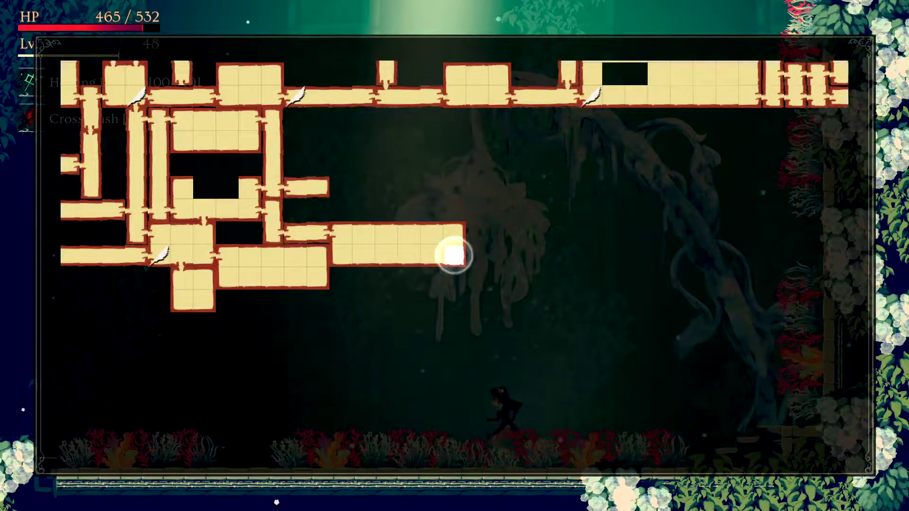
pyautogui.press('m')
pyautogui.press('Left')
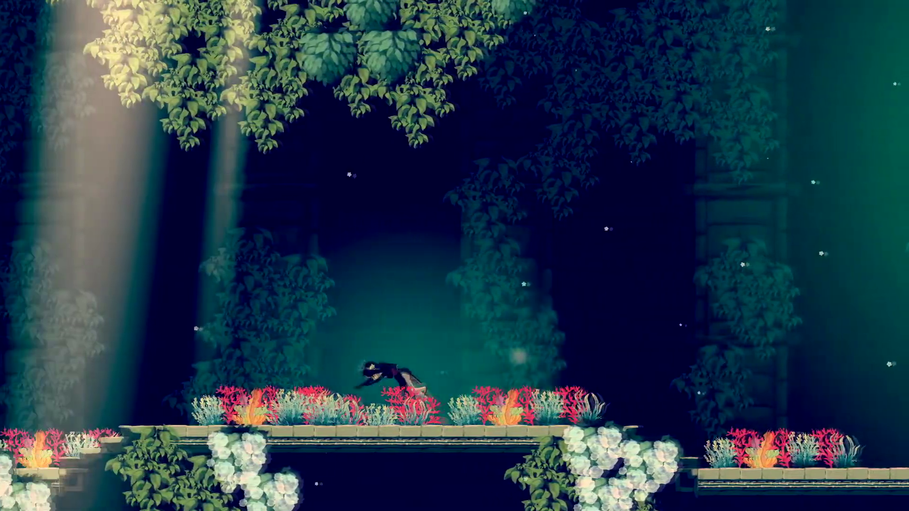
pyautogui.press('Left')
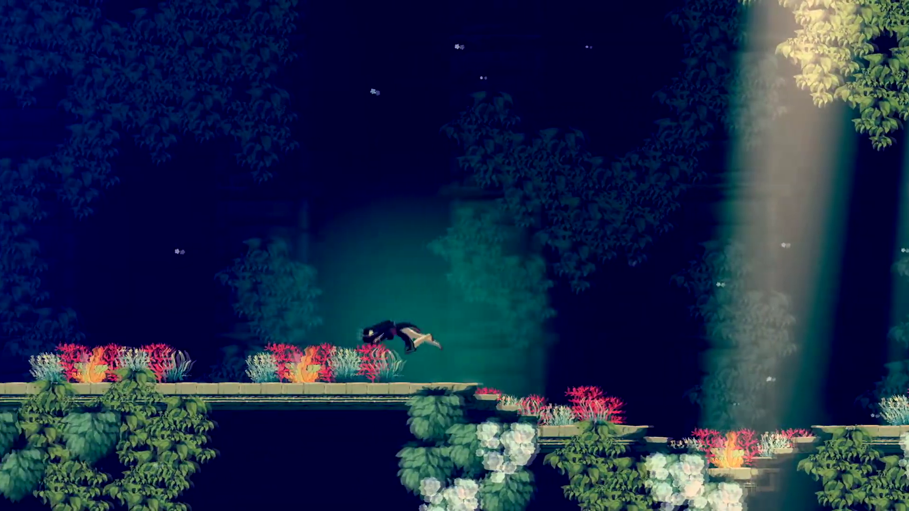
pyautogui.press('Left')
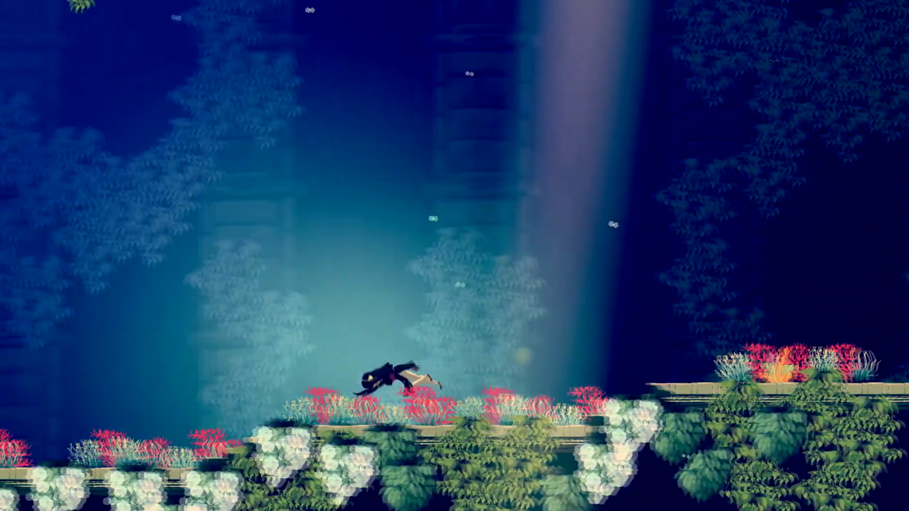
pyautogui.press('Left')
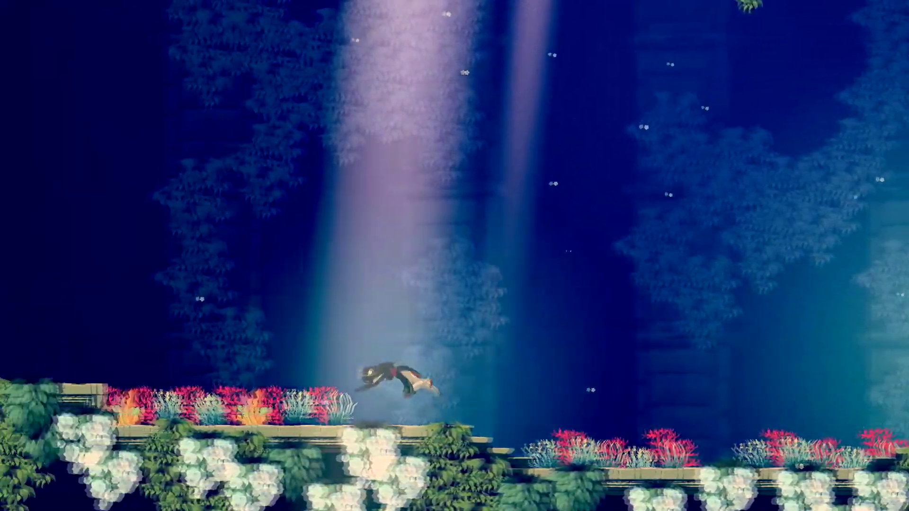
pyautogui.press('Left')
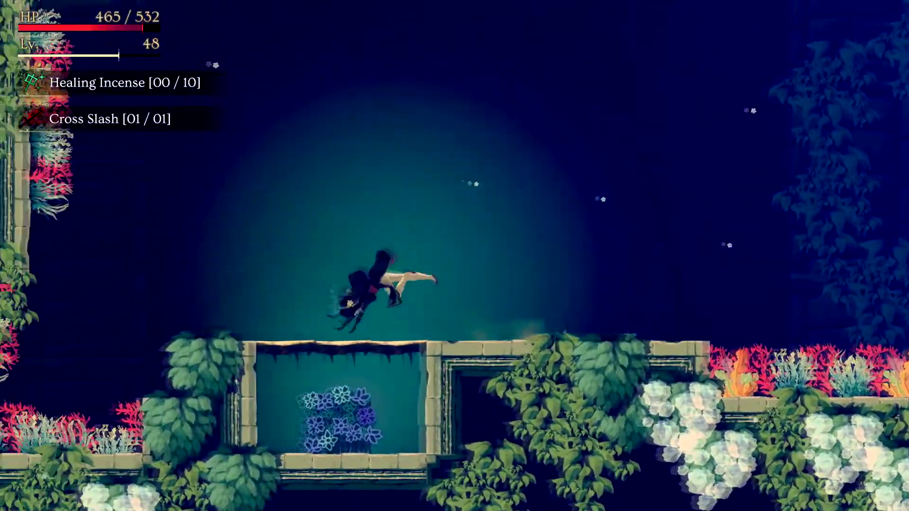
pyautogui.press('Left')
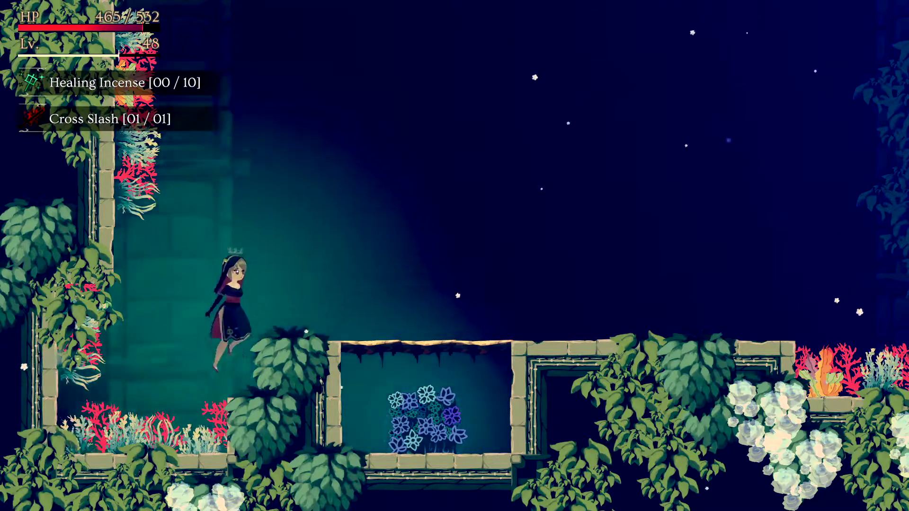
# Drop through the thin ledge into the room below and bring up the full-screen map
pyautogui.press('Right')
pyautogui.press('Down')
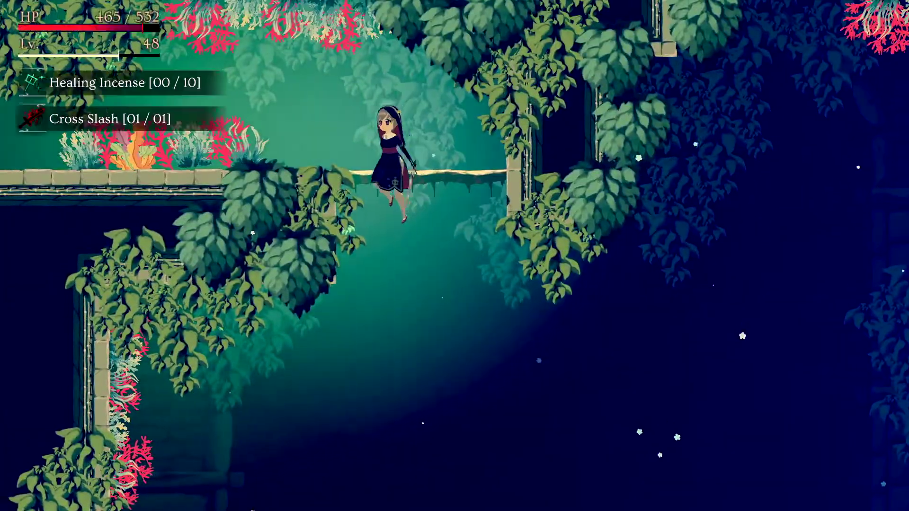
pyautogui.press('m')
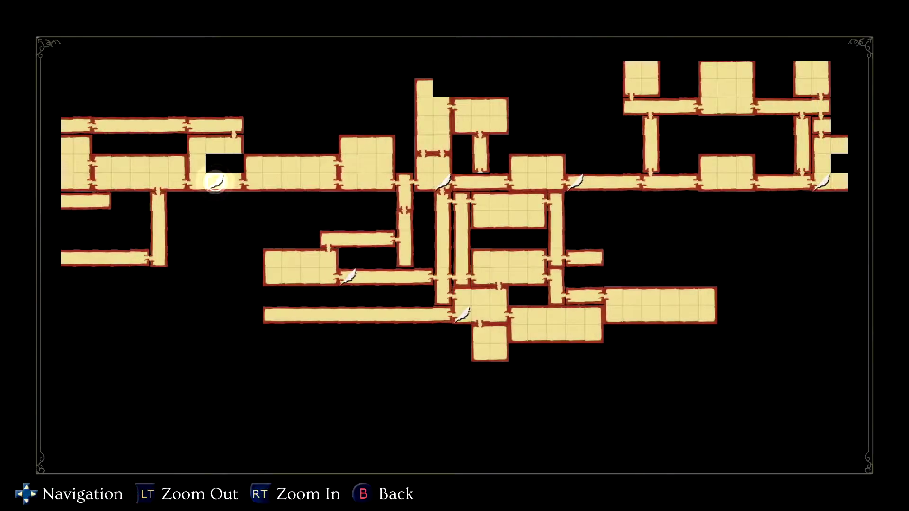
# Zoom the map in and out while revealing the rooms at the top
pyautogui.press('e')
pyautogui.press('Up')
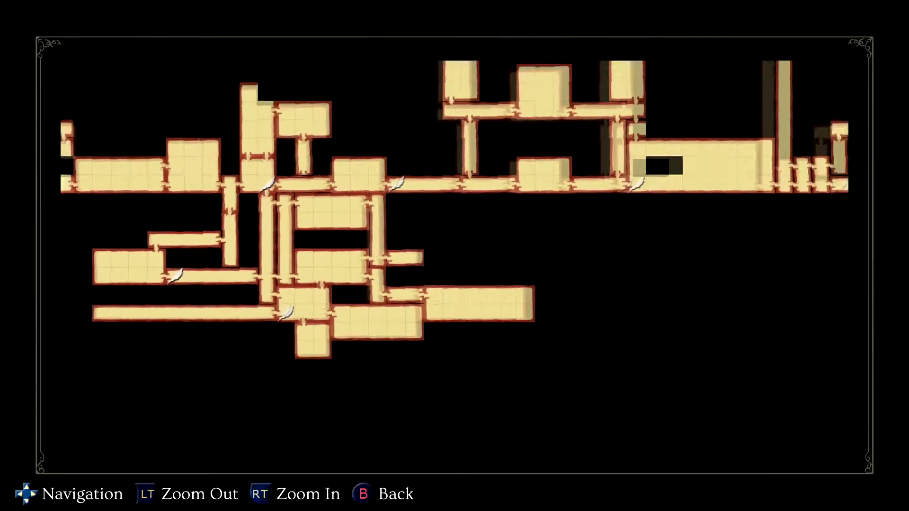
pyautogui.press('e')
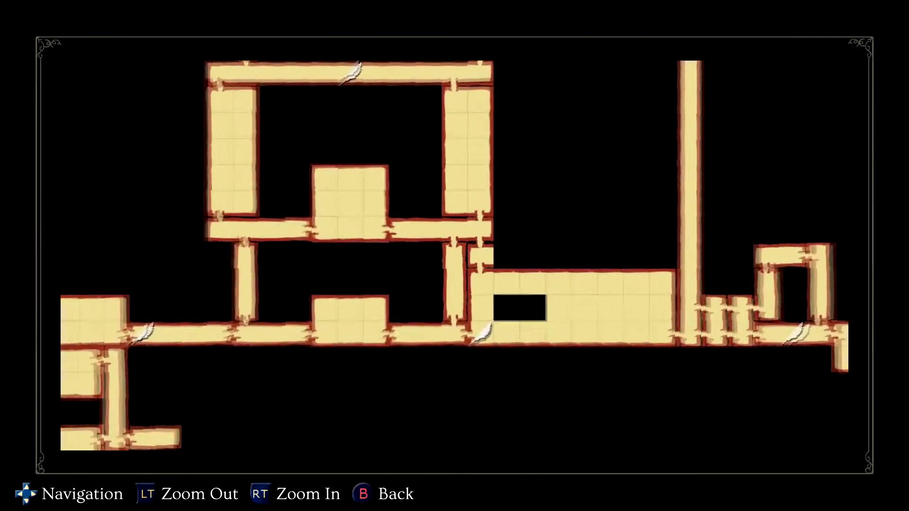
pyautogui.press('q')
pyautogui.press('q')
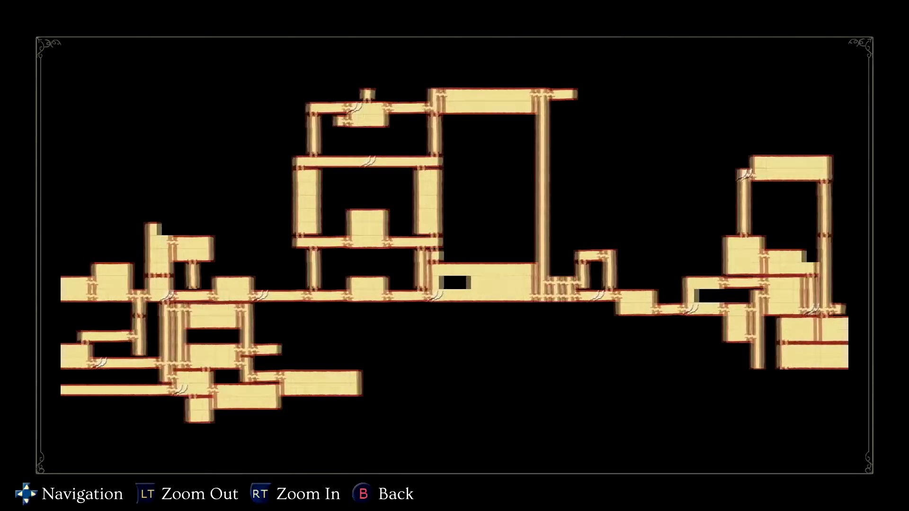
pyautogui.press('e')
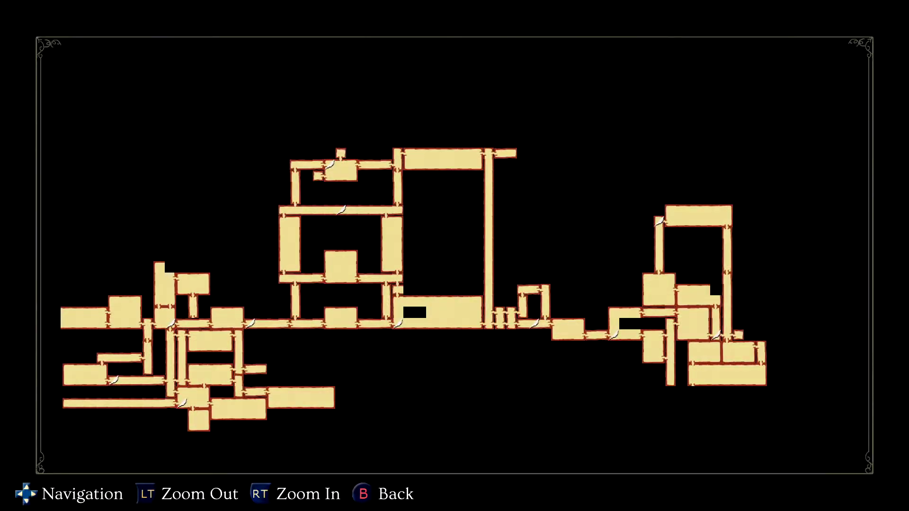
# Shift the map left, zoom in closer, and reveal the left and lower rooms
pyautogui.press('Left')
pyautogui.press('e')
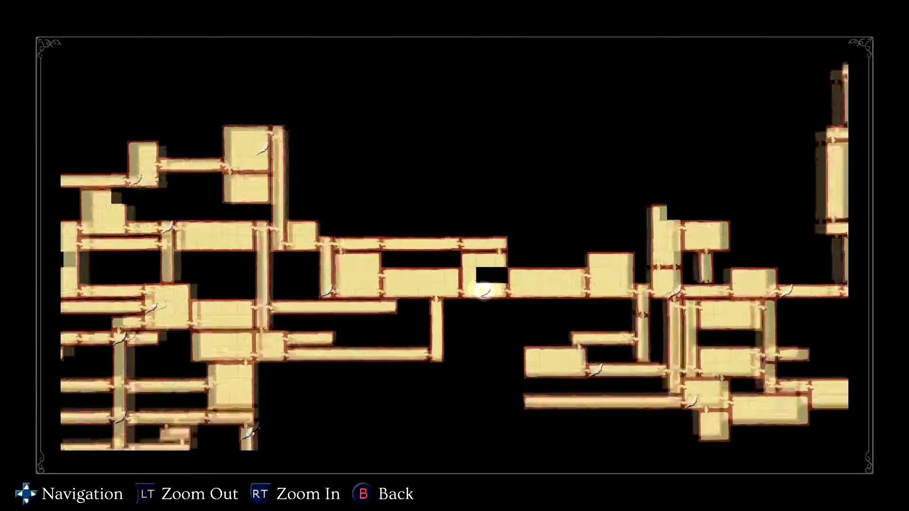
pyautogui.press('q')
pyautogui.press('e')
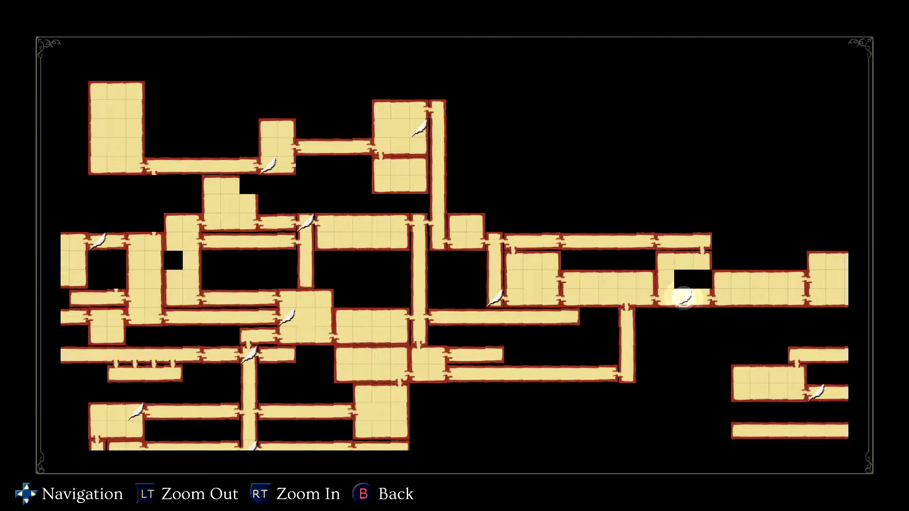
pyautogui.press('Left')
pyautogui.press('Down')
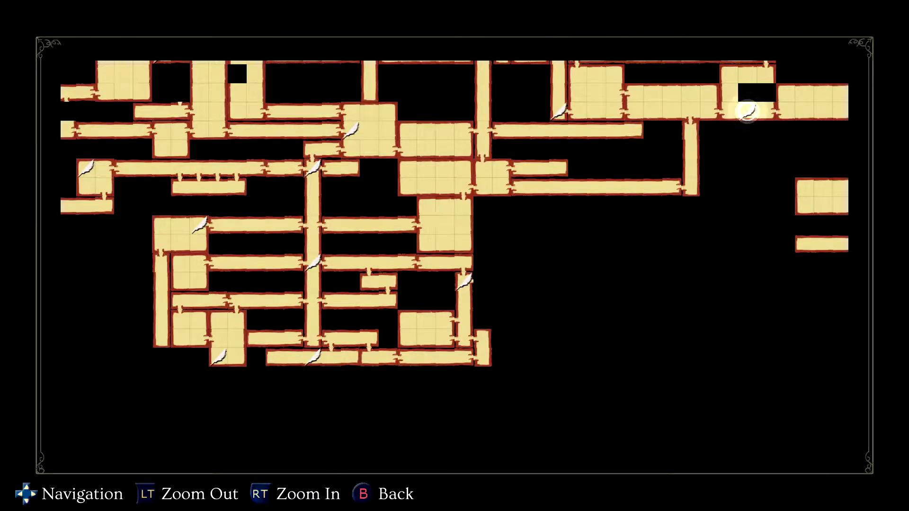
# Zoom in again, pan right and up, then close the map
pyautogui.press('e')
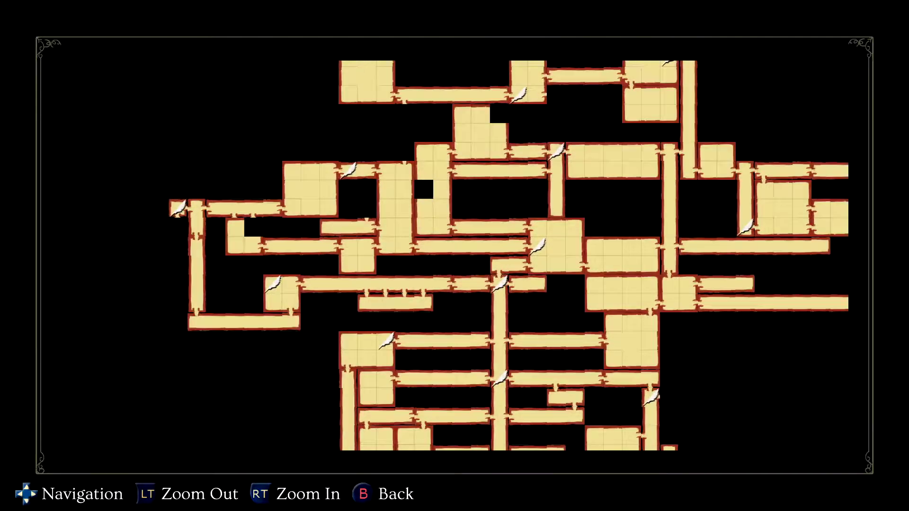
pyautogui.press('Right')
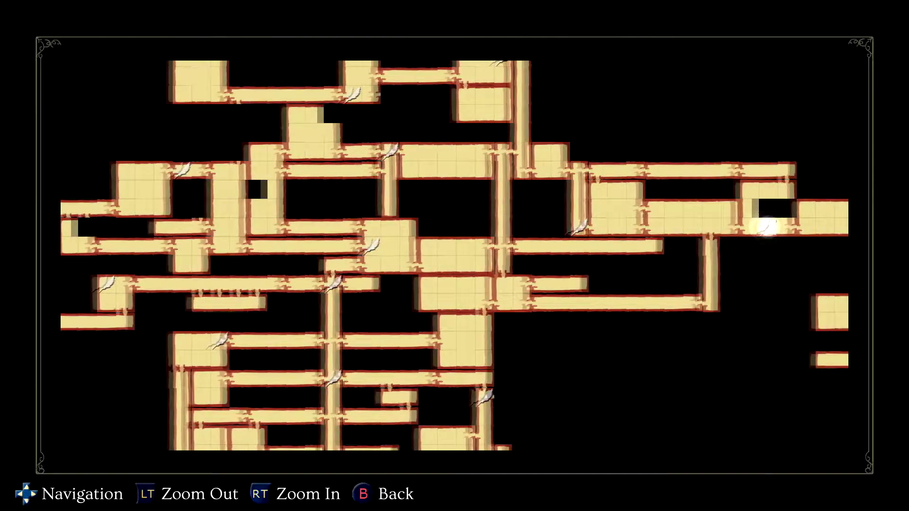
pyautogui.press('Right')
pyautogui.press('Up')
pyautogui.press('Escape')
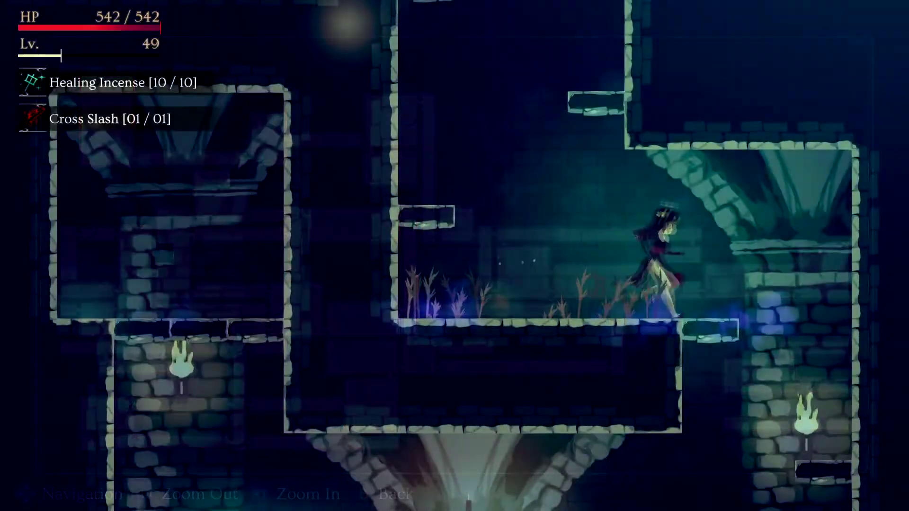
# Slash the lower-floor enemy until it dies, then jump up to the upper-left ledge
pyautogui.press('Right')
pyautogui.press('x')
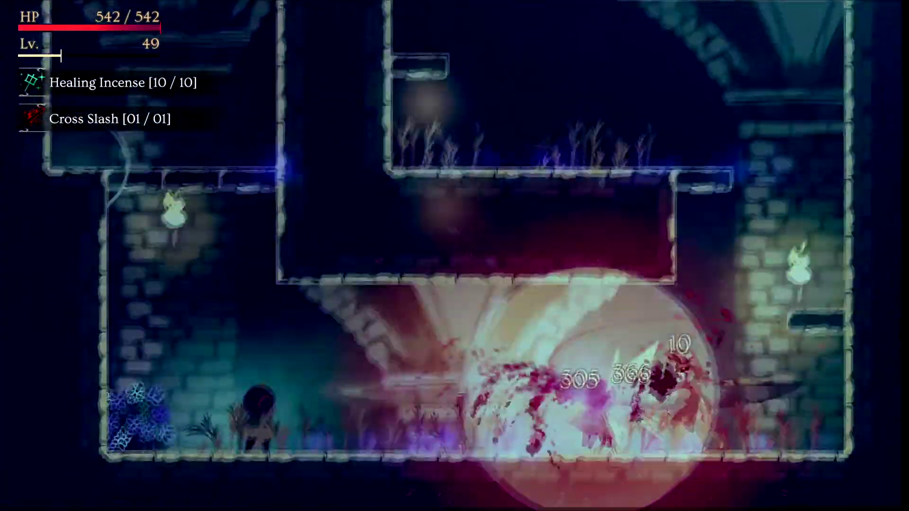
pyautogui.press('Right')
pyautogui.press('Left')
pyautogui.press('x')
pyautogui.press('Left')
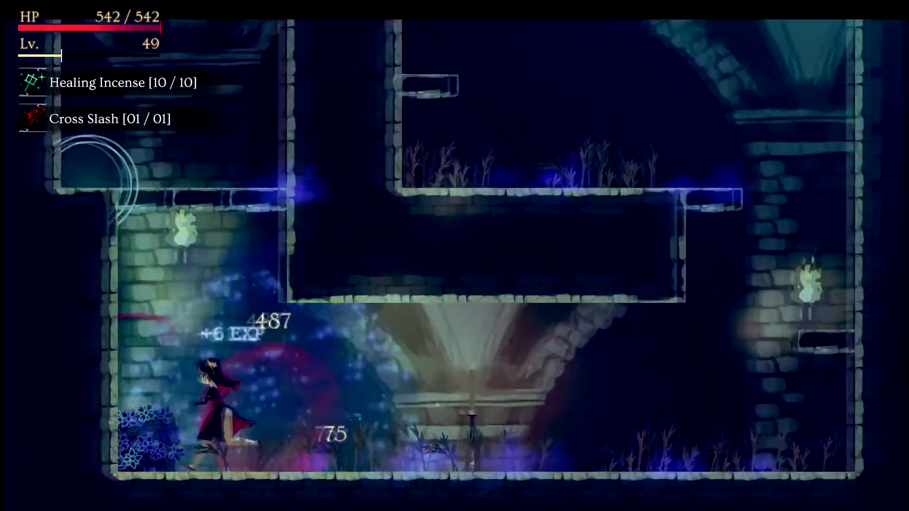
pyautogui.press('z')
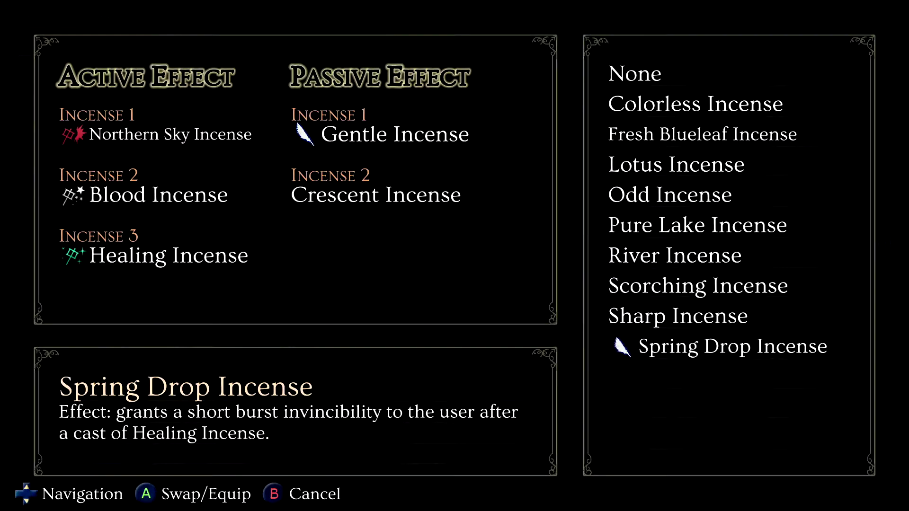
# Close the incense menu after reading Spring Drop Incense's effect and resume play
pyautogui.press('Escape')
pyautogui.press('Escape')
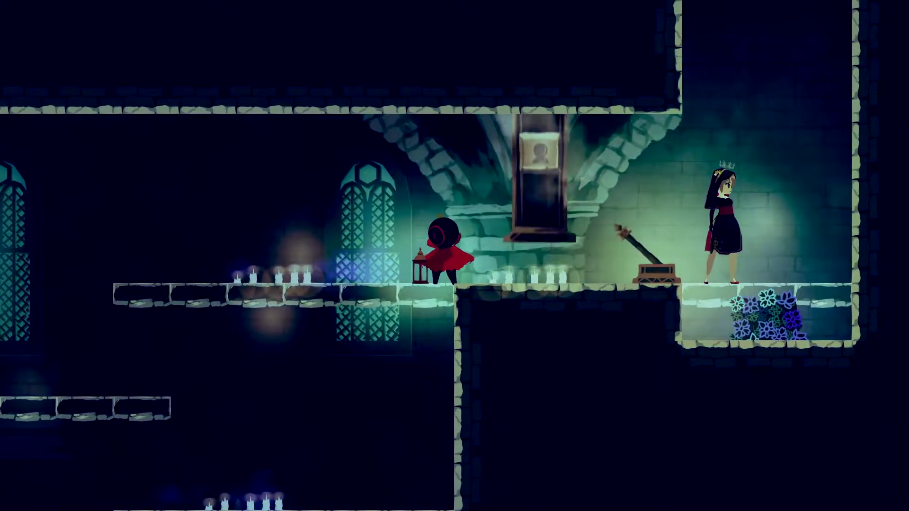
# Pull the lever to unlock the door, glance at the map, and run left
pyautogui.press('Up')
pyautogui.press('x')
pyautogui.press('Tab')
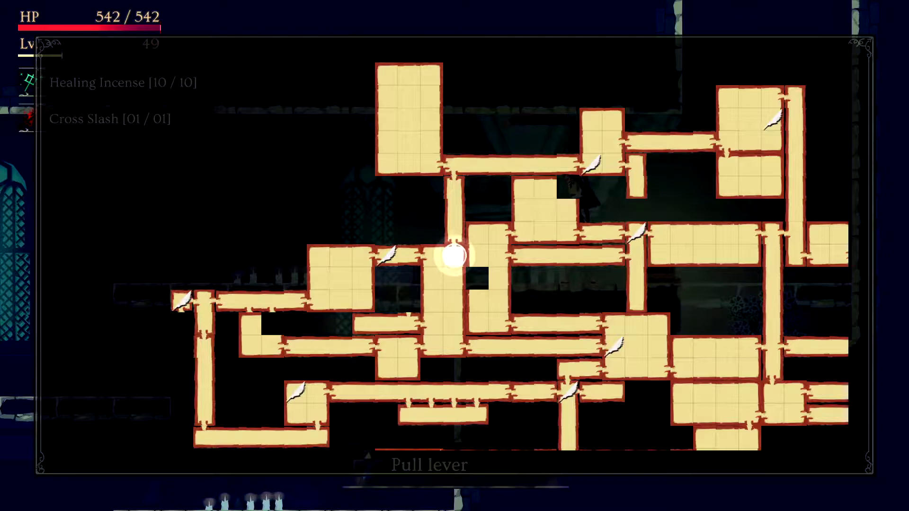
pyautogui.press('Tab')
pyautogui.press('Left')
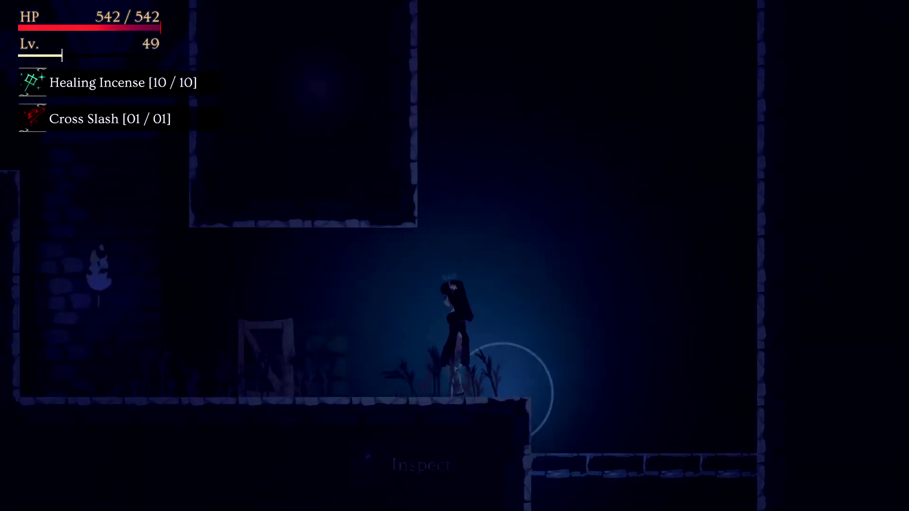
# Run to the ledge edge, check the map, and climb into the room for a silver coin
pyautogui.press('Right')
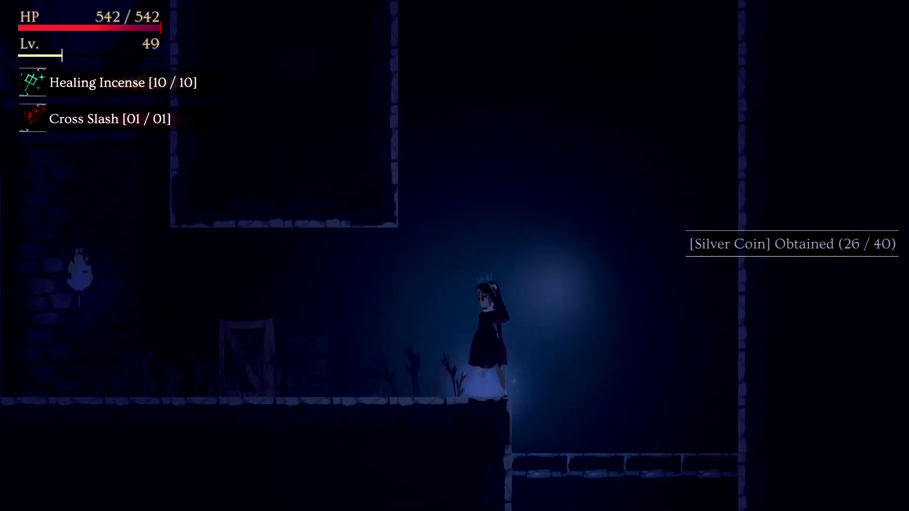
pyautogui.press('Tab')
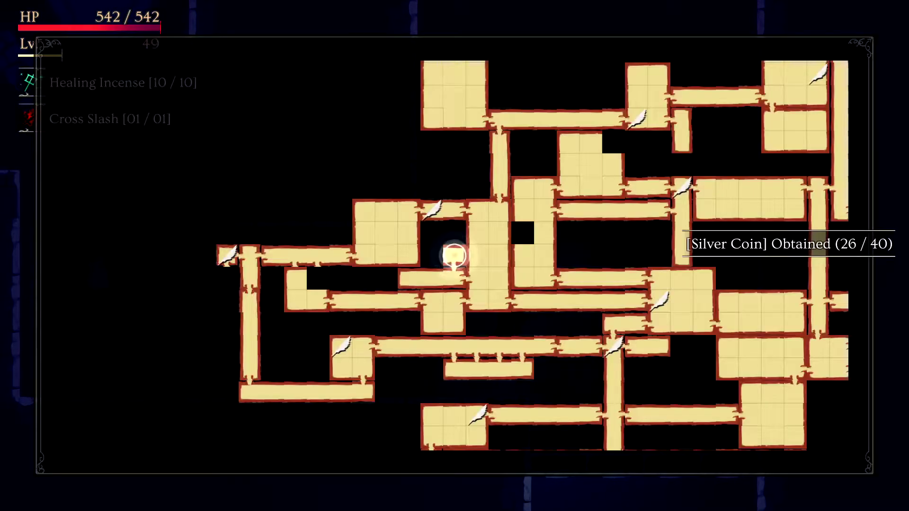
pyautogui.press('Tab')
pyautogui.press('Left')
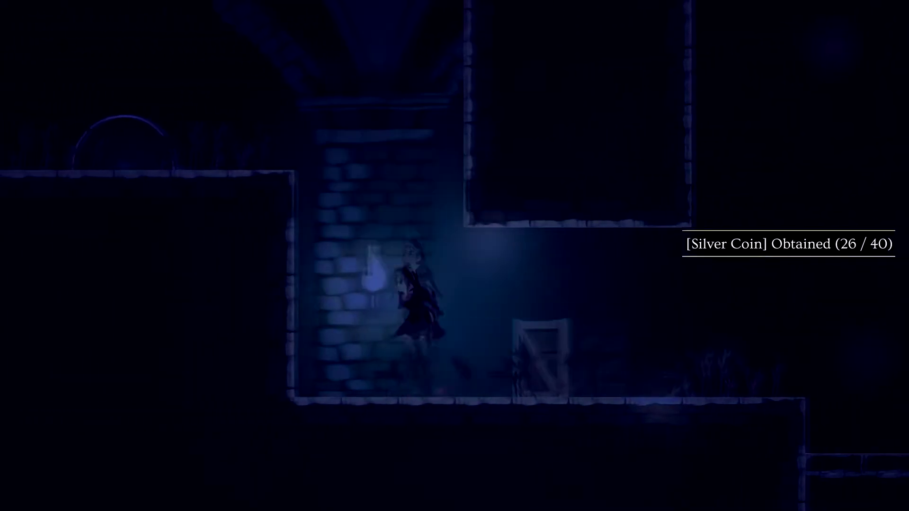
pyautogui.press('space')
pyautogui.press('Up')
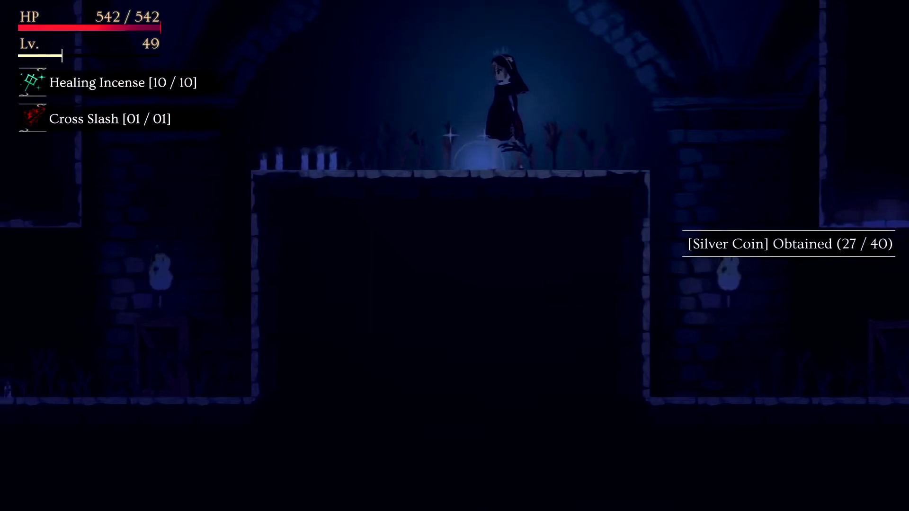
# Drop into the lower room, reach 28 of 40 silver coins, and rest at the save point
pyautogui.press('space')
pyautogui.press('Left')
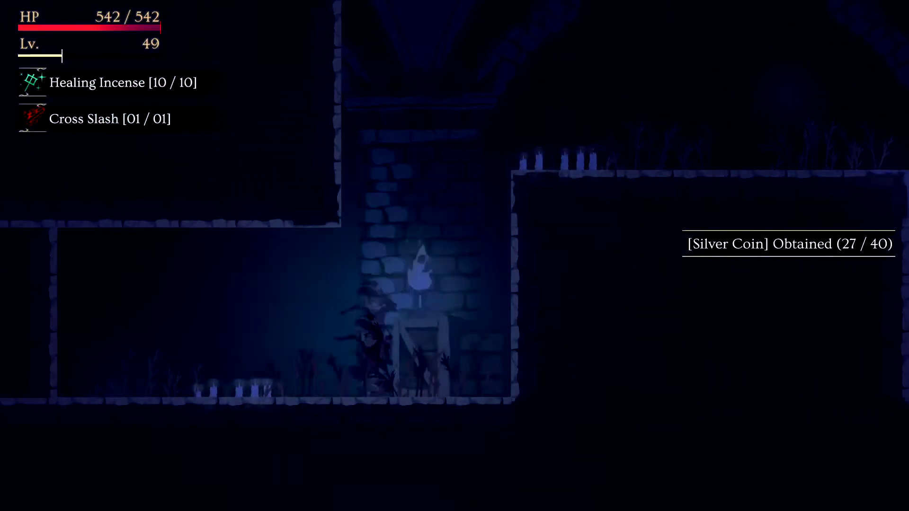
pyautogui.press('Left')
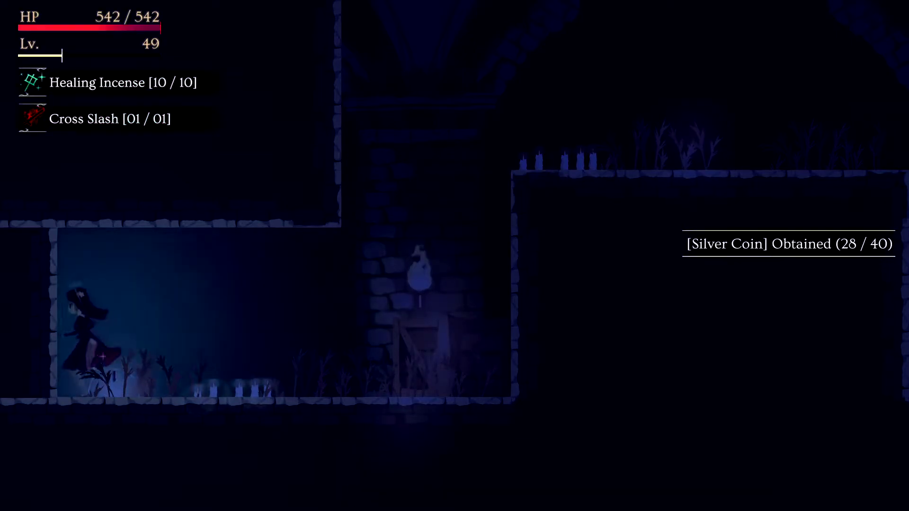
pyautogui.press('m')
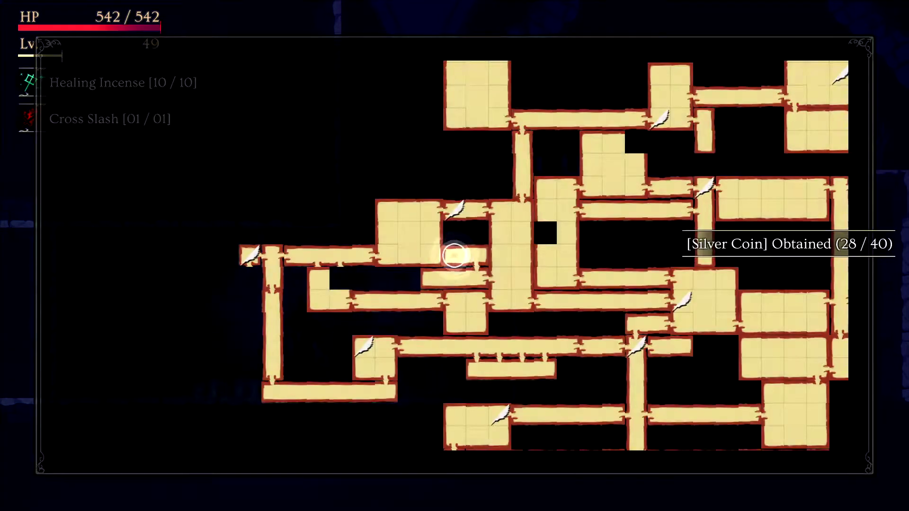
pyautogui.press('m')
pyautogui.press('Up')
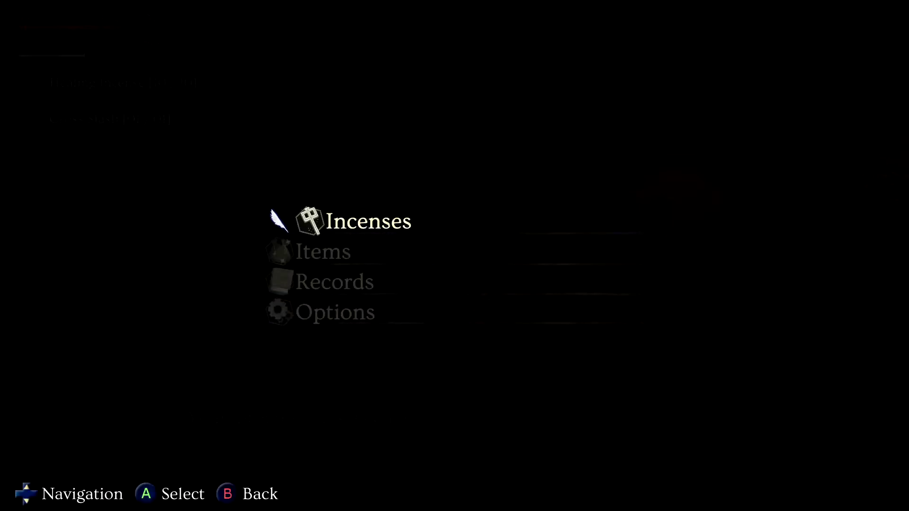
# Open the map from Records, then zoom and pan over the upper and left-side rooms
pyautogui.press('Down')
pyautogui.press('Return')
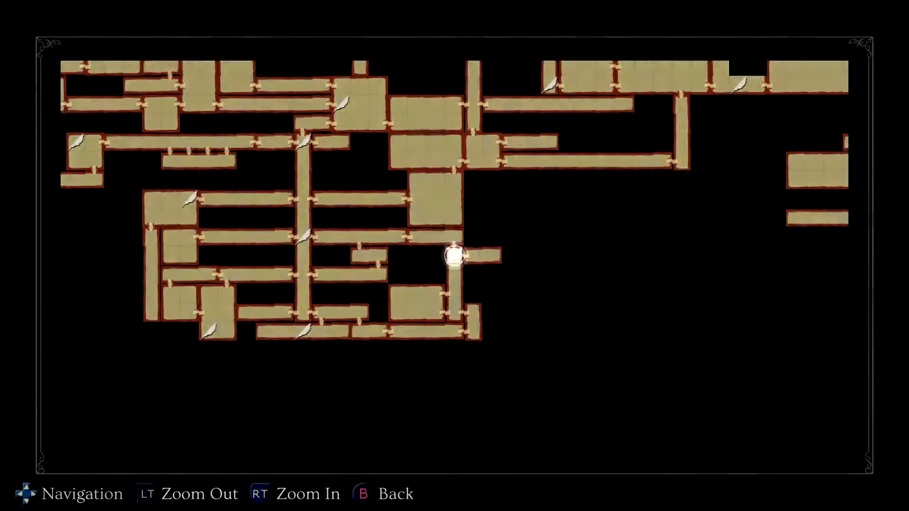
pyautogui.press('q')
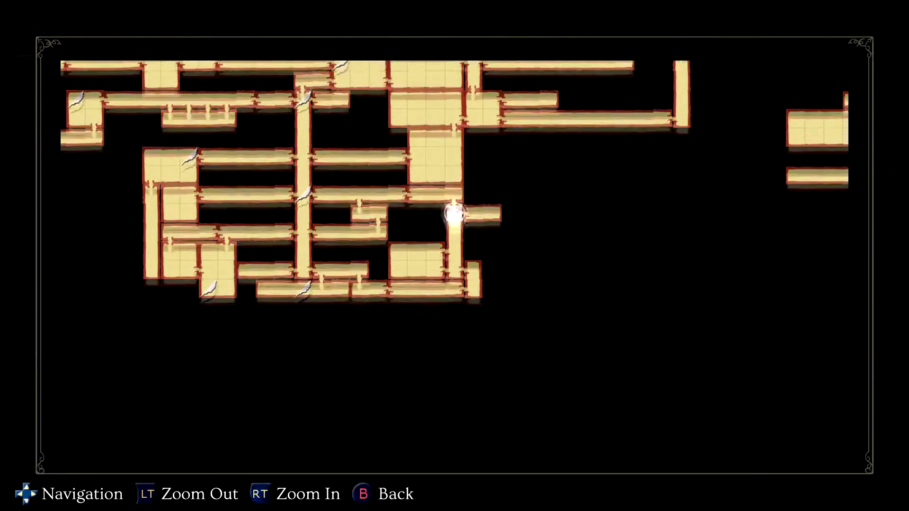
pyautogui.press('Up')
pyautogui.press('e')
pyautogui.press('Left')
pyautogui.press('e')
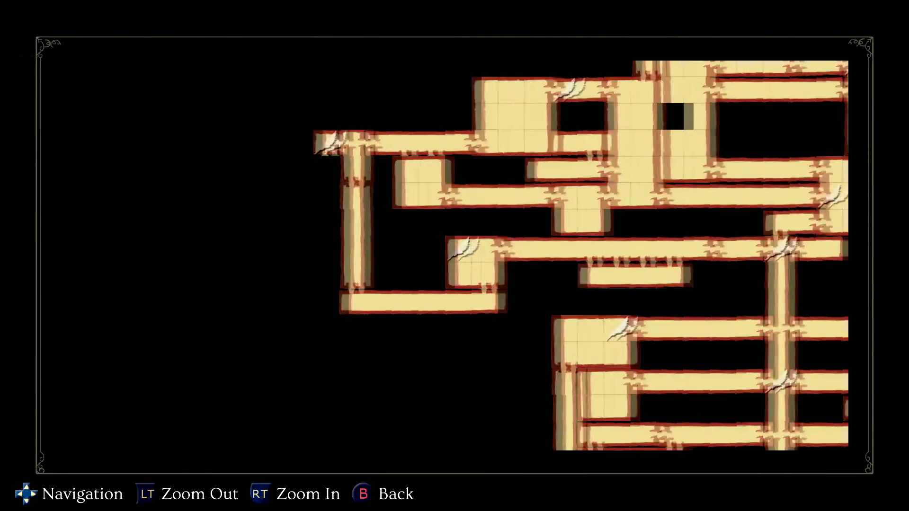
pyautogui.press('Up')
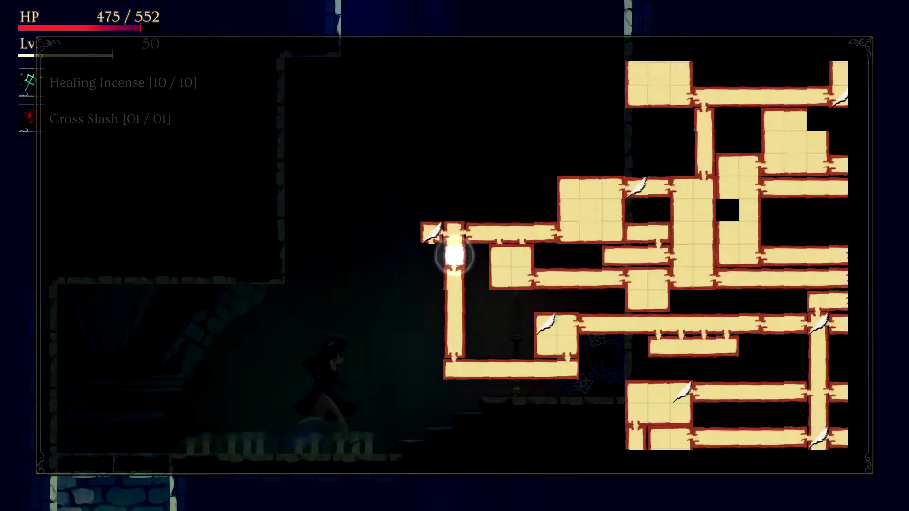
# Fight up to level 50 and pick up the Crystalline Incense beside the crates
pyautogui.press('space')
pyautogui.press('Left')
pyautogui.press('x')
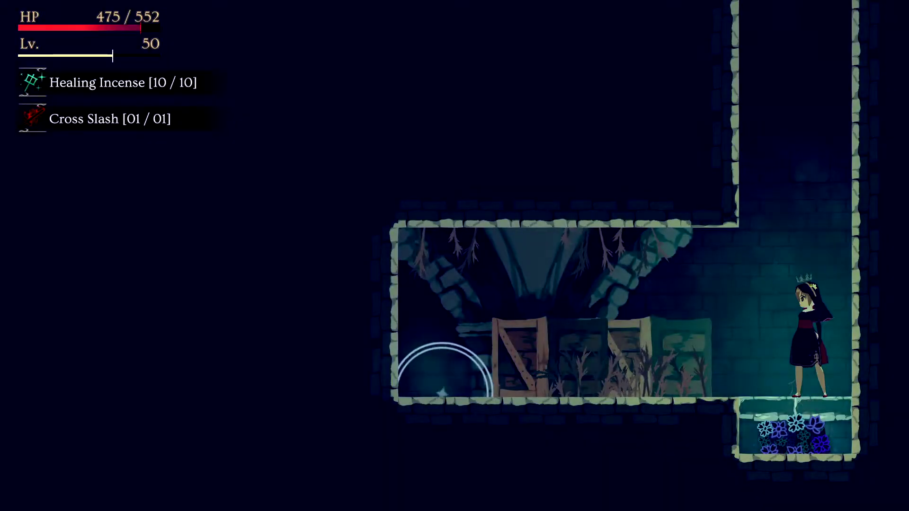
pyautogui.press('m')
pyautogui.press('m')
pyautogui.press('Left')
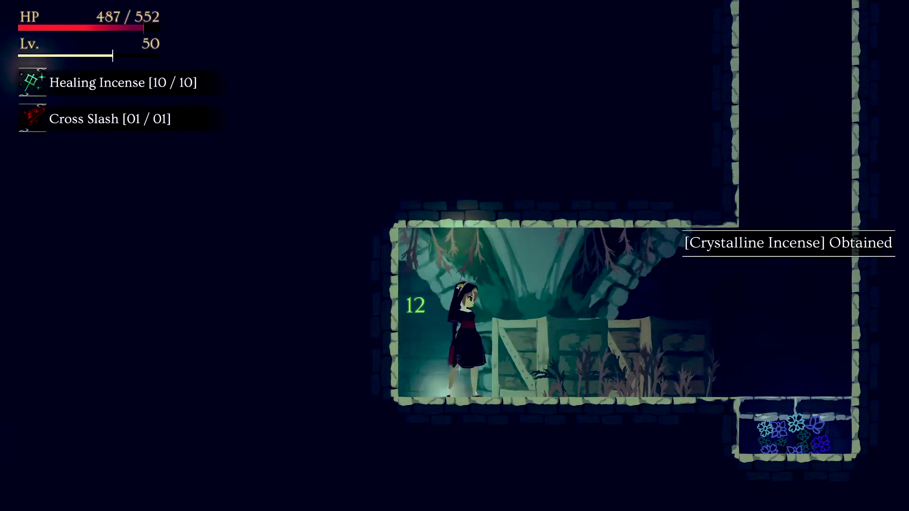
pyautogui.press('Escape')
# View Crystalline Incense on the Incenses screen: it prevents experience gain
pyautogui.press('Up')
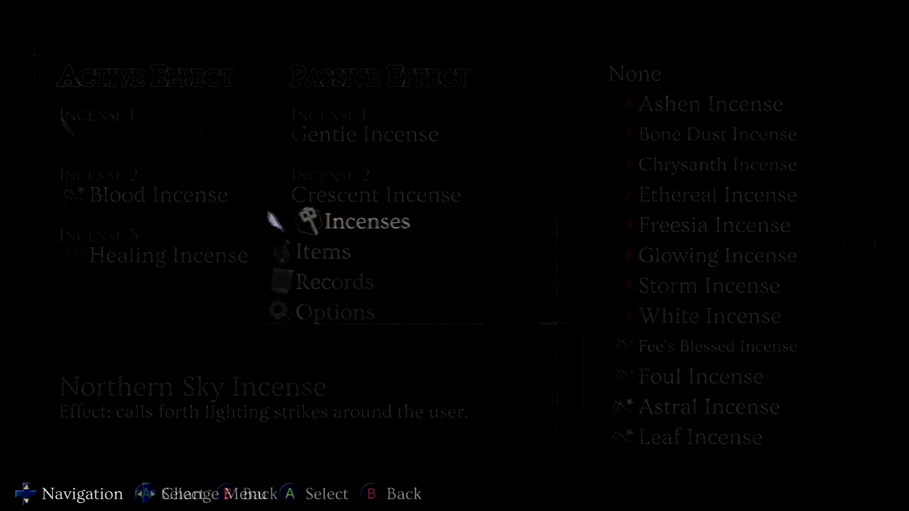
pyautogui.press('Return')
pyautogui.press('Right')
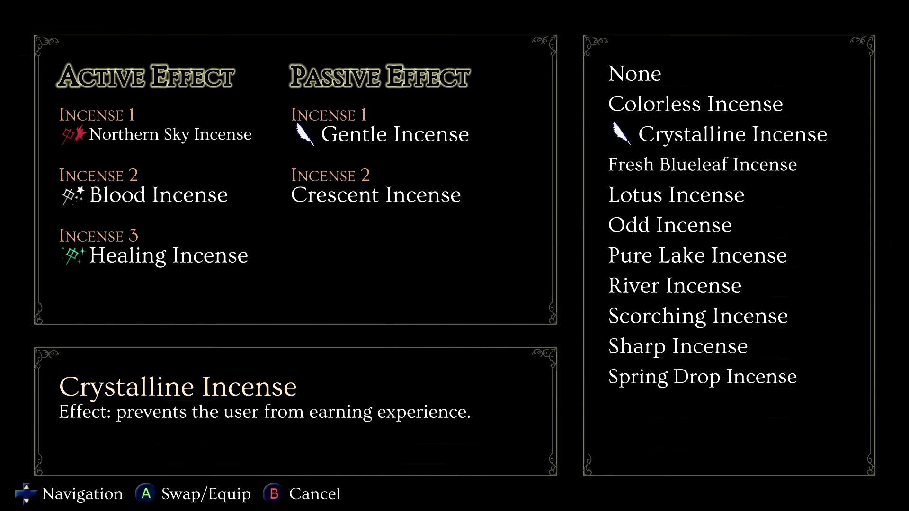
# Close the incense list and pause menu, then move on into the next room
pyautogui.press('Escape')
pyautogui.press('Escape')
pyautogui.press('Right')
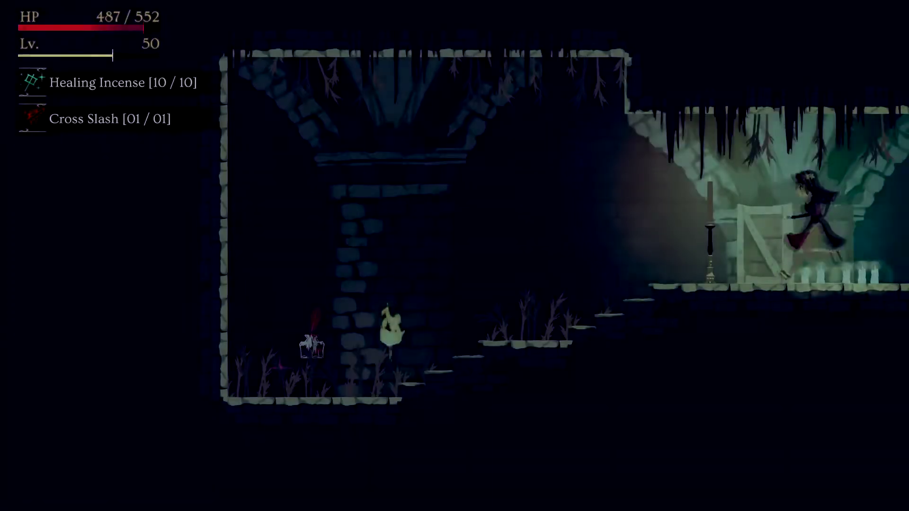
pyautogui.press('Left')
# Rest at the save point to refill HP and save, then attack the hanging spider
pyautogui.press('Up')
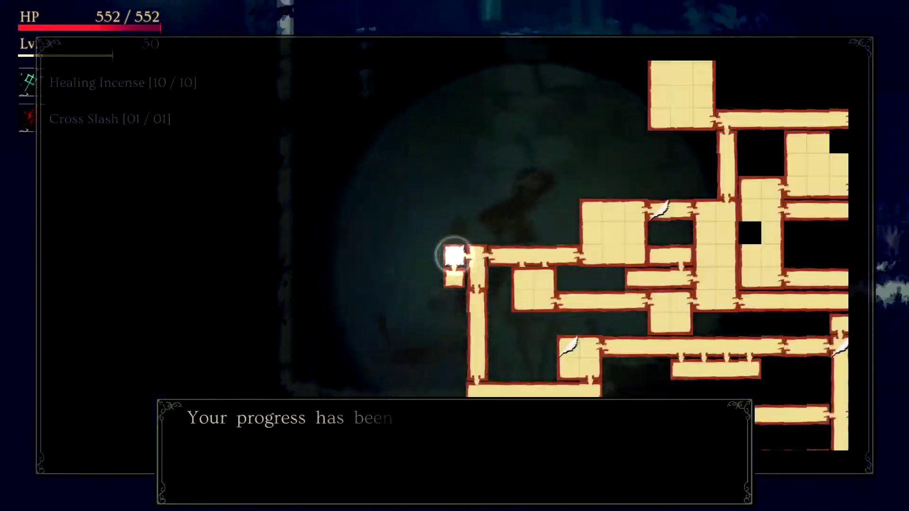
pyautogui.press('Right')
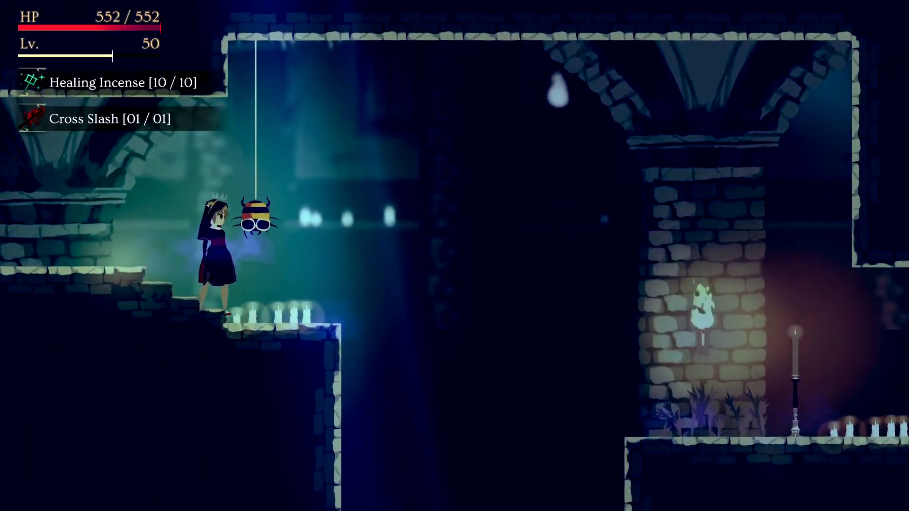
pyautogui.press('Down')
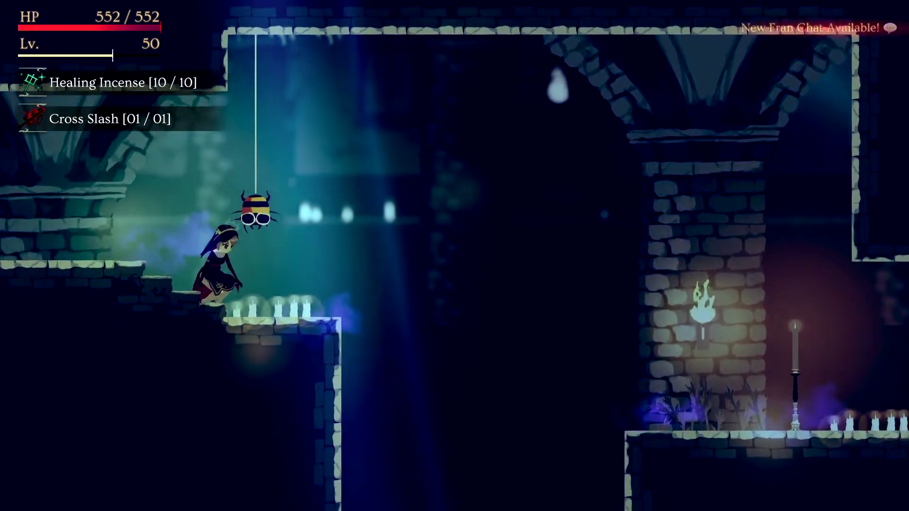
# Get past the spider hall and bring up the area map
pyautogui.press('m')
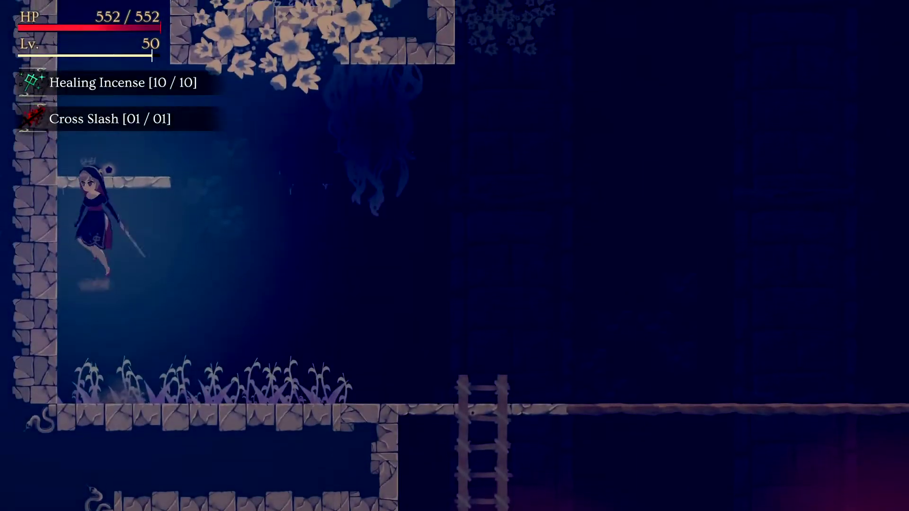
pyautogui.press('m')
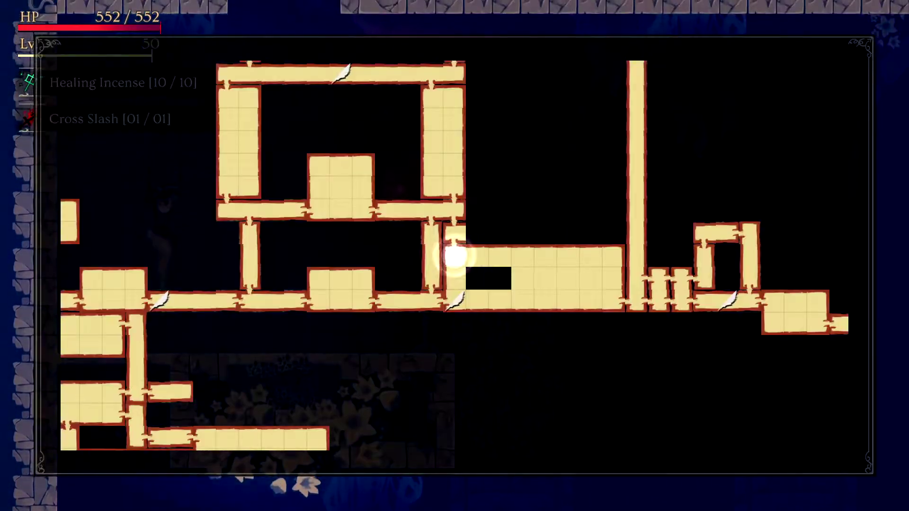
pyautogui.press('m')
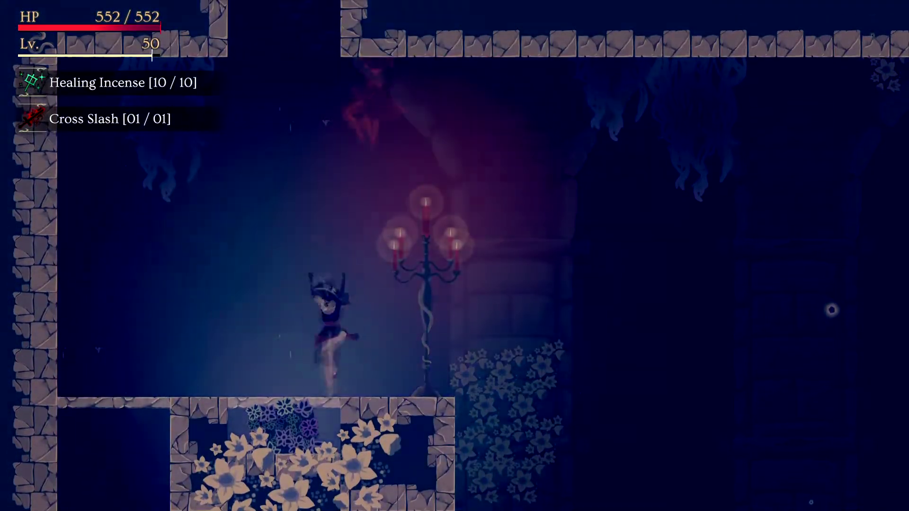
# Climb the wall into the candelabra room and strike with the large red slash
pyautogui.press('space')
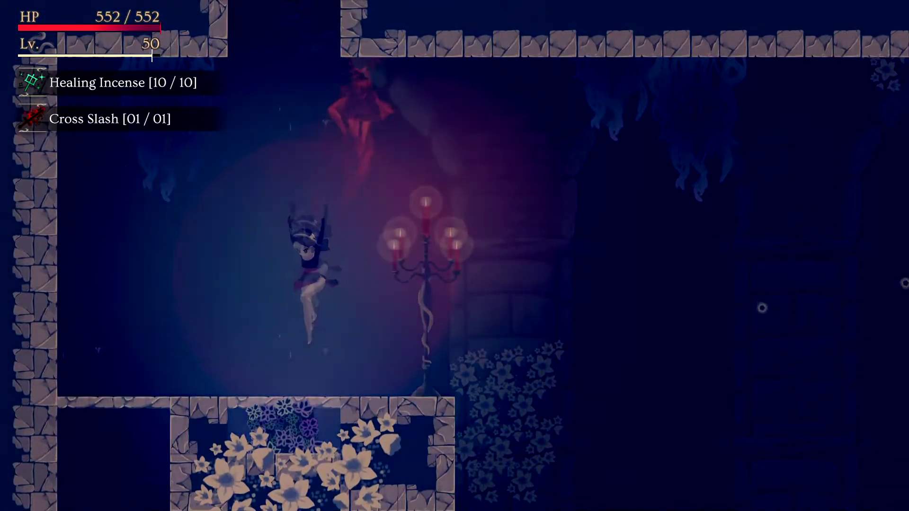
pyautogui.press('x')
pyautogui.press('Right')
pyautogui.press('Left')
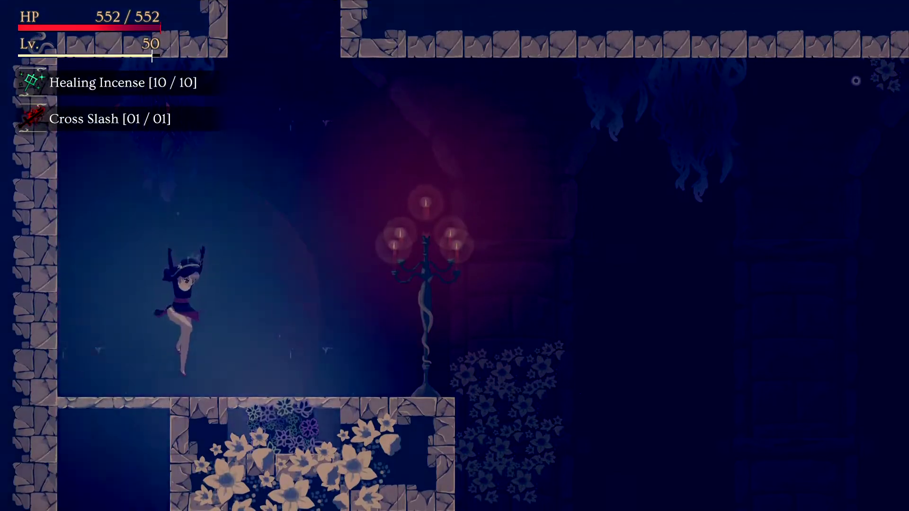
pyautogui.press('space')
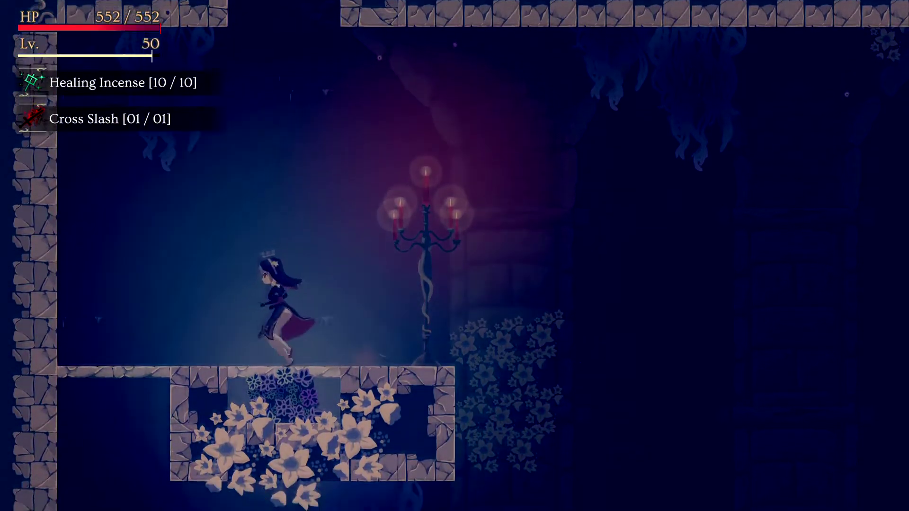
# Double-jump repeatedly across the candelabra room toward the exit, slashing at the red phantom
pyautogui.press('space')
pyautogui.press('space')
pyautogui.press('space')
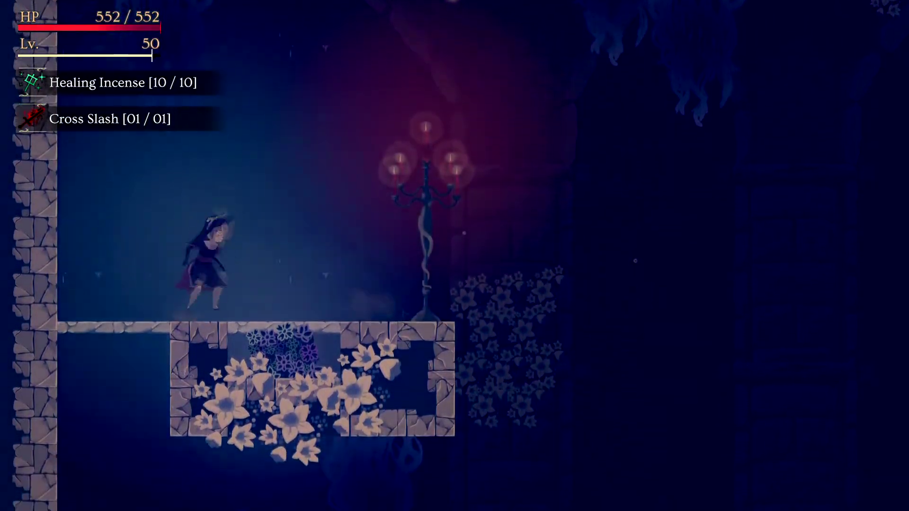
pyautogui.press('space')
pyautogui.press('space')
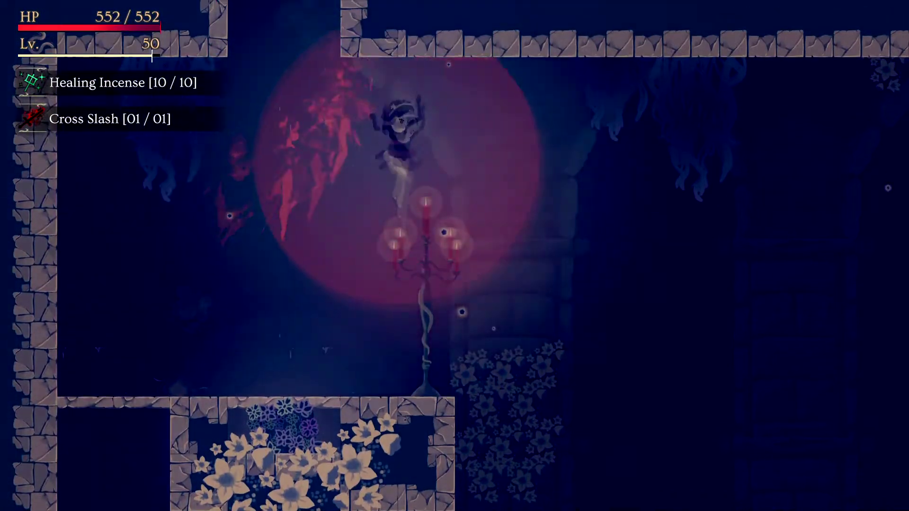
pyautogui.press('Left')
pyautogui.press('space')
pyautogui.press('space')
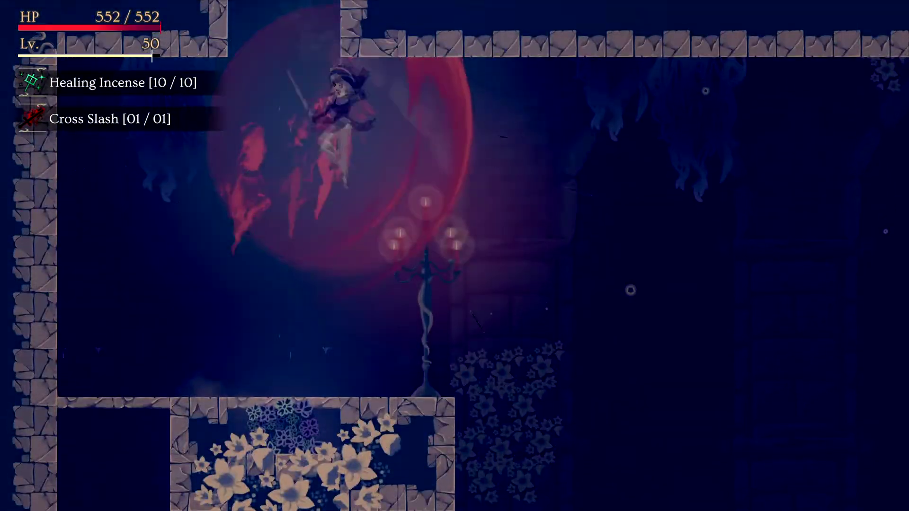
pyautogui.press('space')
pyautogui.press('space')
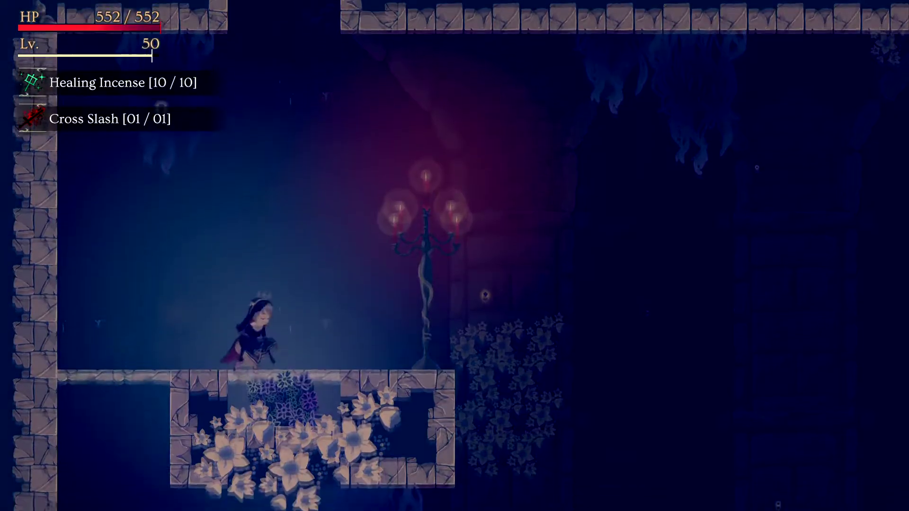
pyautogui.press('space')
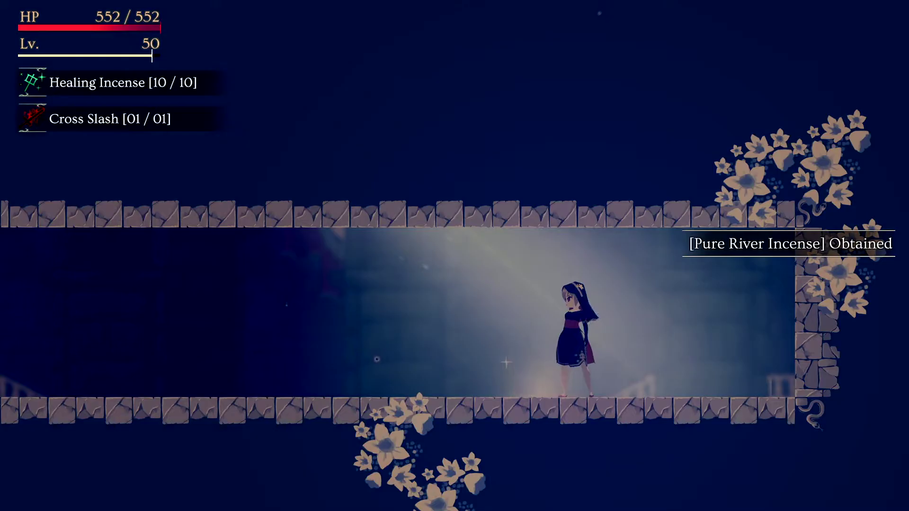
# Equip Pure River Incense (20% damage reduction) in Passive Incense slot 1 and resume play
pyautogui.press('Escape')
pyautogui.press('Up')
pyautogui.press('Return')
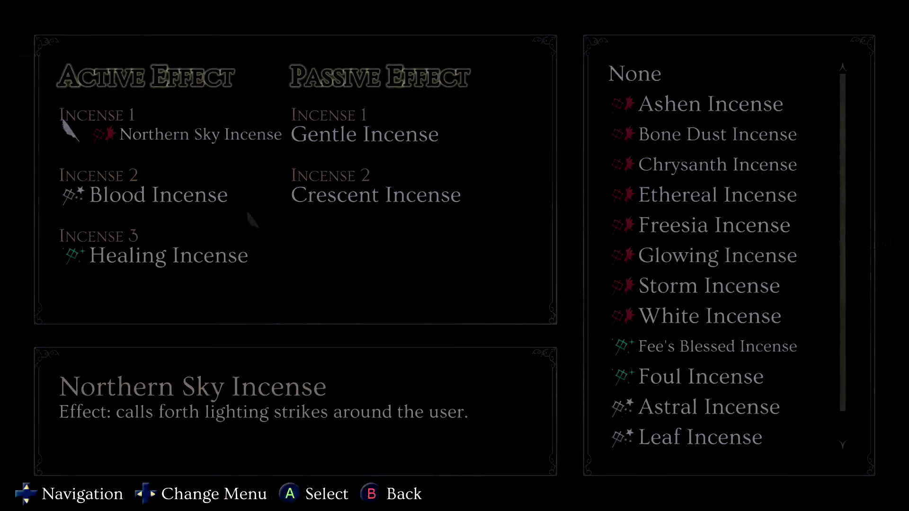
pyautogui.press('Right')
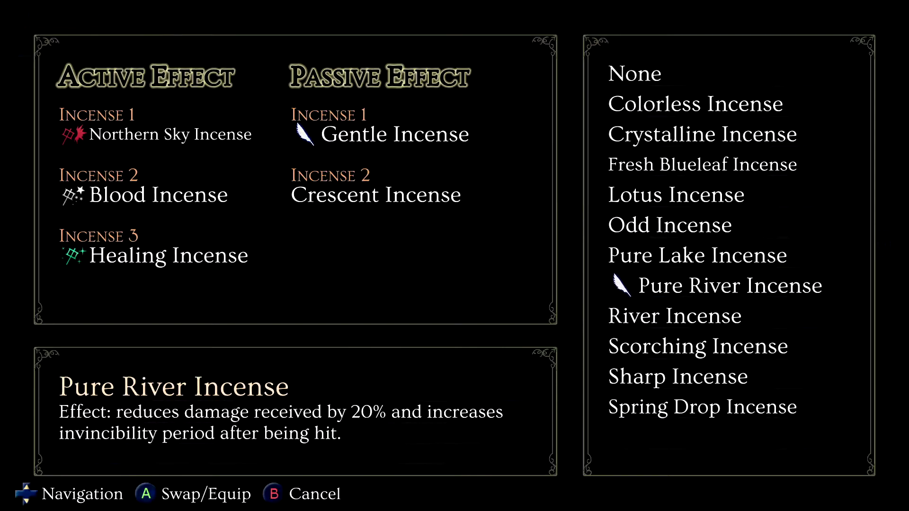
pyautogui.press('Return')
pyautogui.press('Escape')
pyautogui.press('Escape')
pyautogui.press('Left')
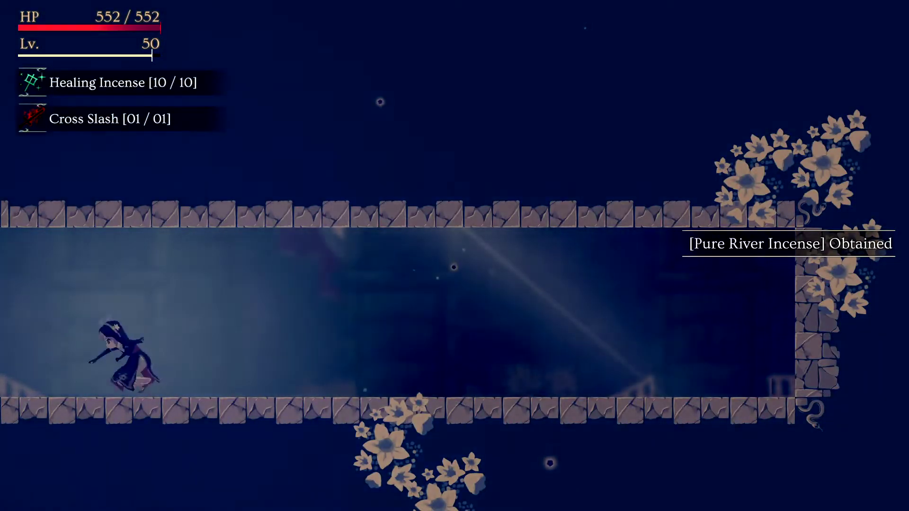
pyautogui.press('Escape')
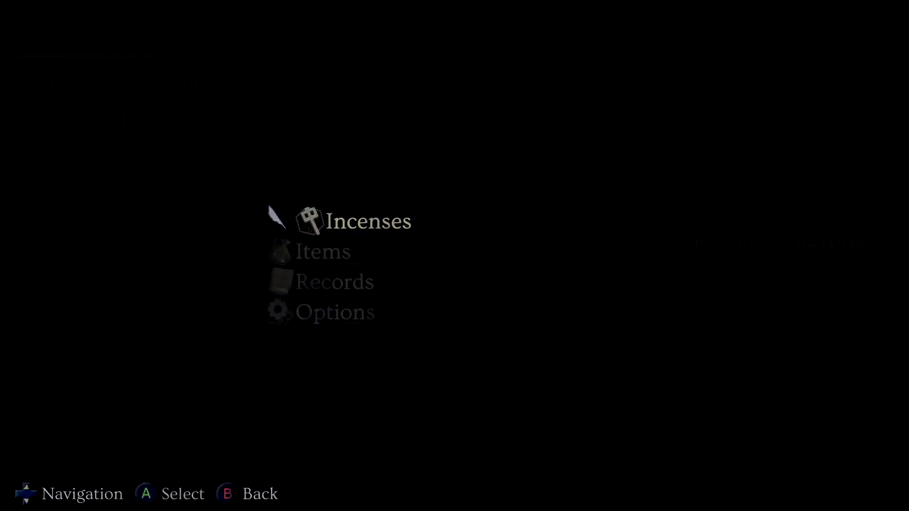
# Zoom the map, pan across the lower-left and right-side rooms, then close it
pyautogui.press('Down')
pyautogui.press('Return')
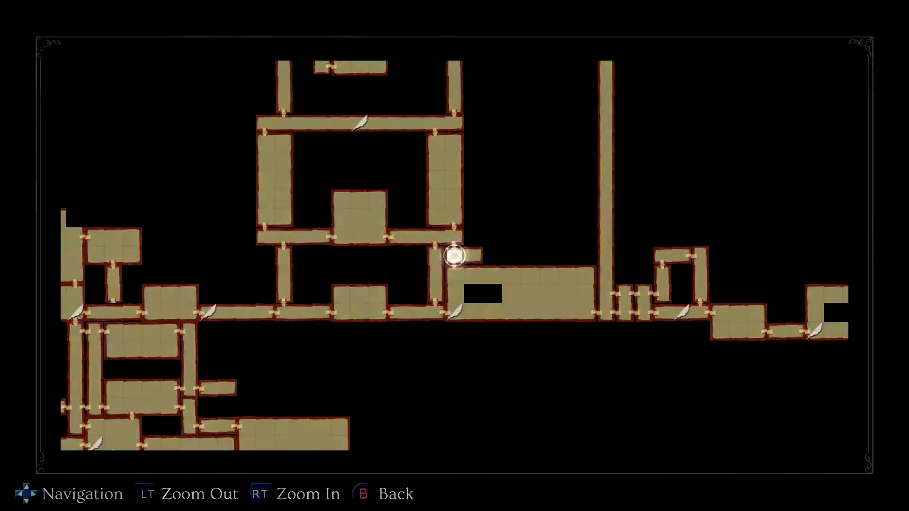
pyautogui.press('Down')
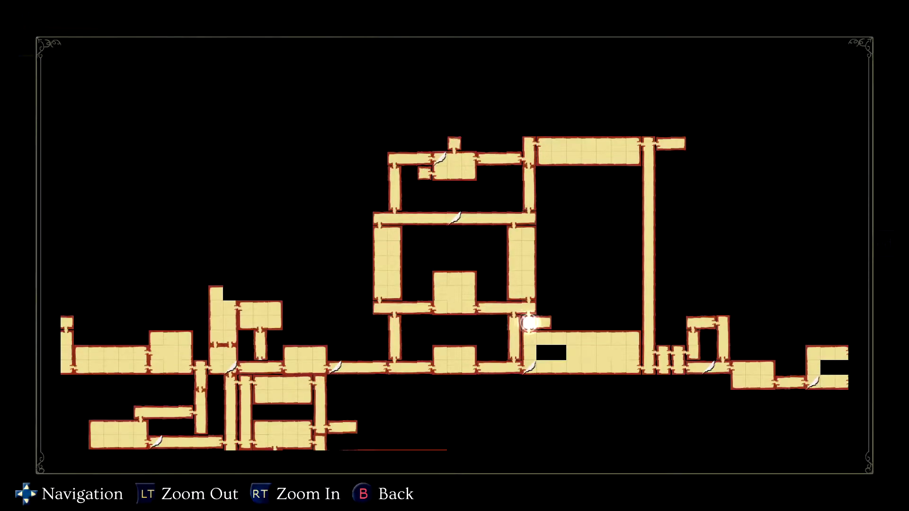
pyautogui.press('Left')
pyautogui.press('Left')
pyautogui.press('Left')
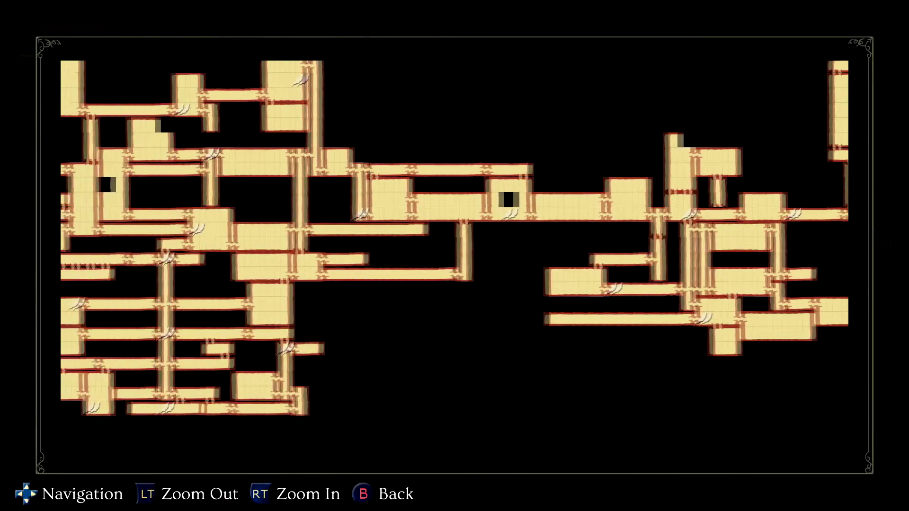
pyautogui.press('Left')
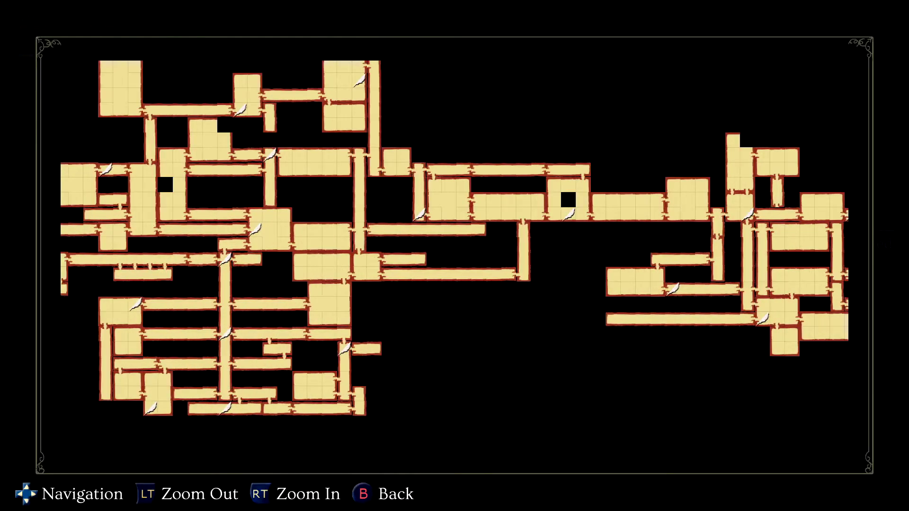
pyautogui.press('Left')
pyautogui.press('Up')
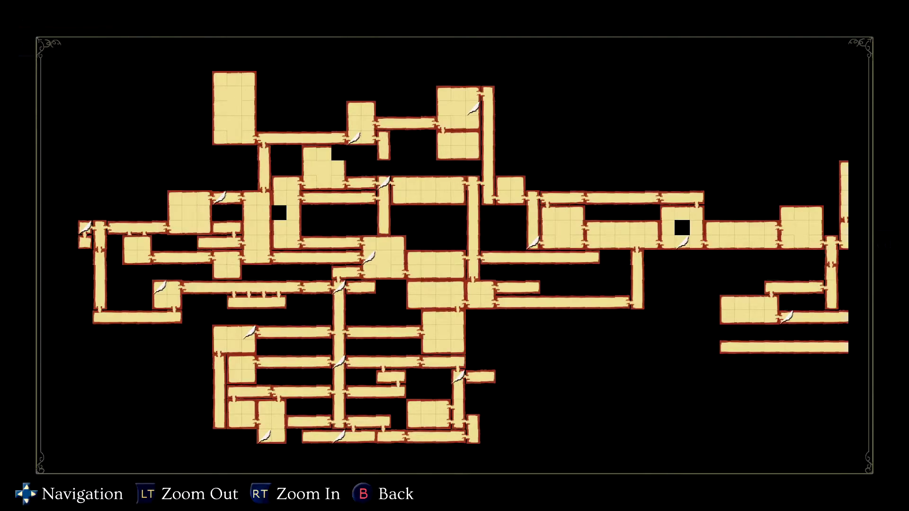
pyautogui.press('Right')
pyautogui.press('Right')
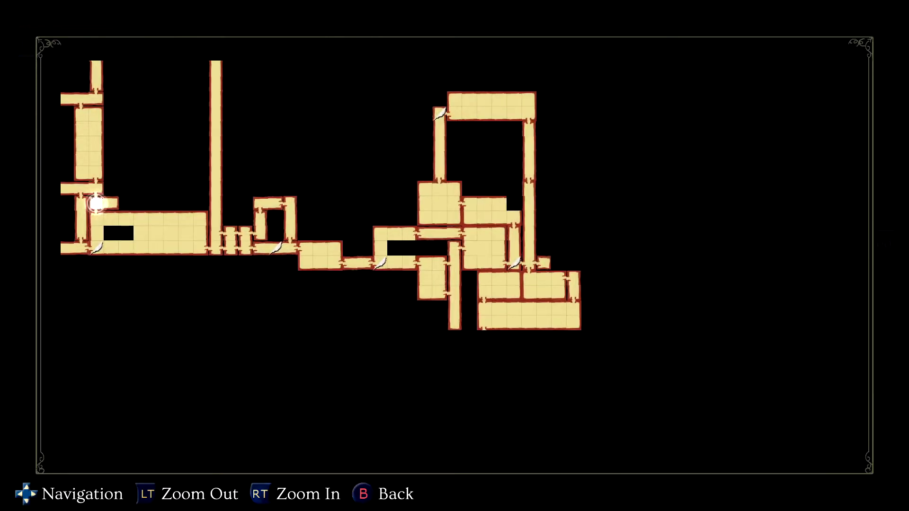
pyautogui.press('Escape')
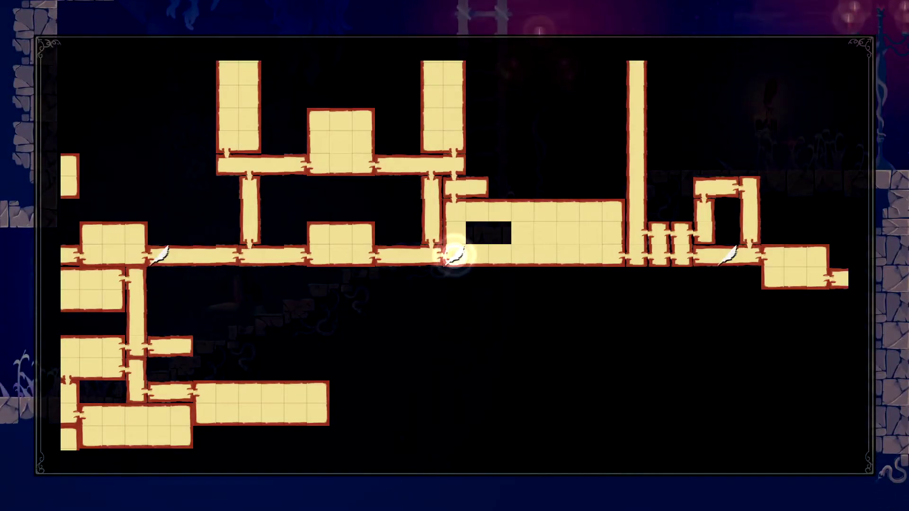
# Record progress at the save point, then run right across the pillars to the stone block
pyautogui.press('Right')
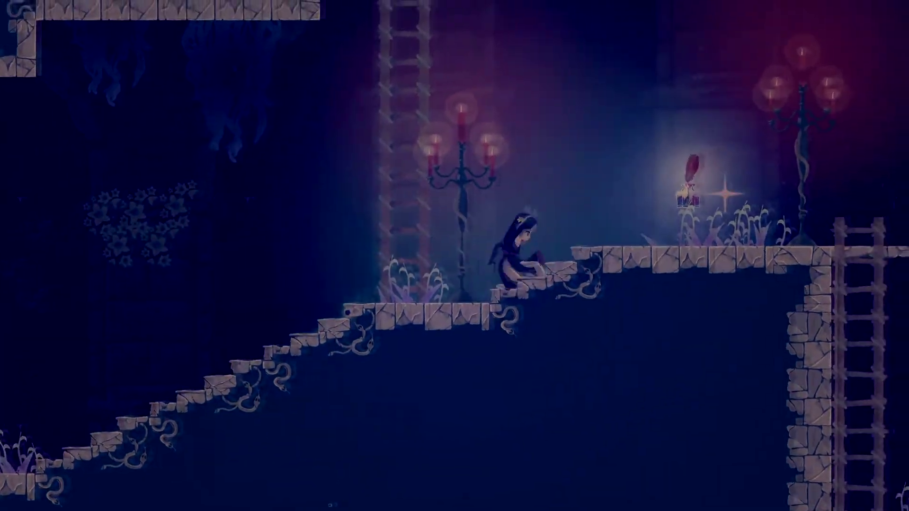
pyautogui.press('Up')
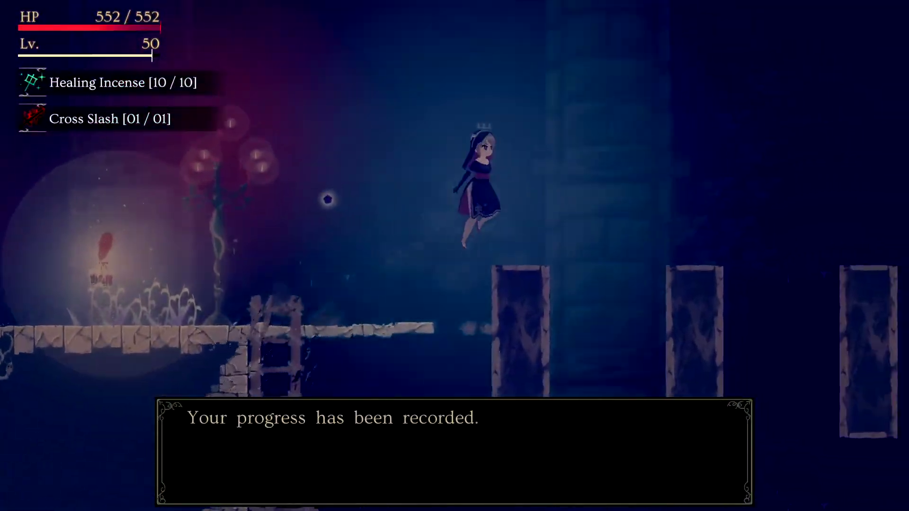
pyautogui.press('Right')
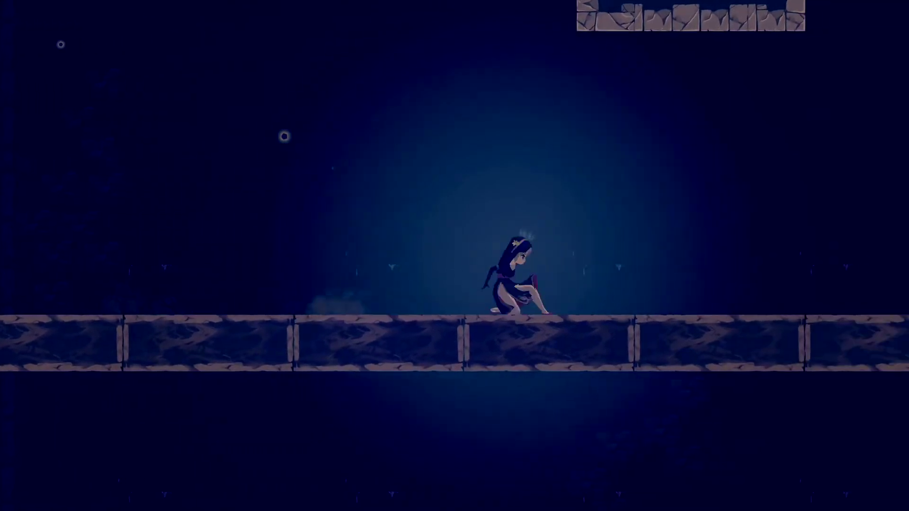
pyautogui.press('Right')
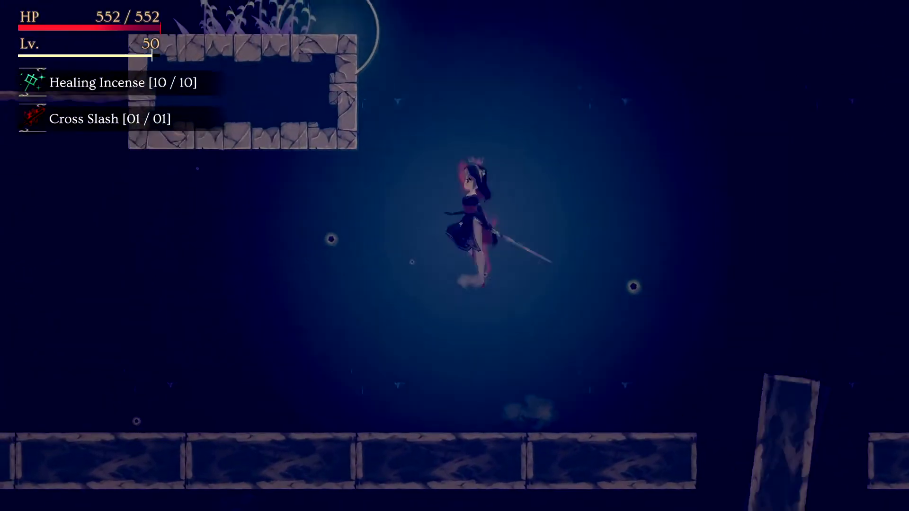
pyautogui.press('space')
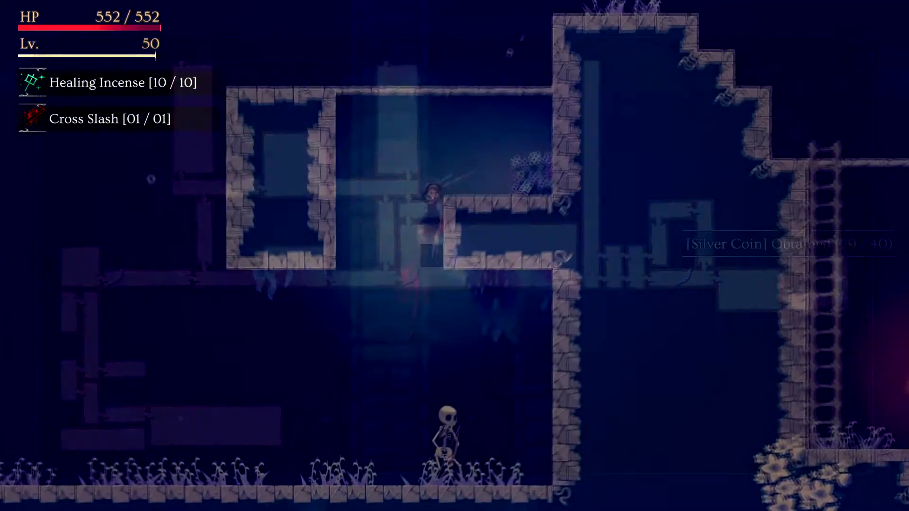
# Kill the skeleton to reach level 51, then walk over and climb the ladder
pyautogui.press('j')
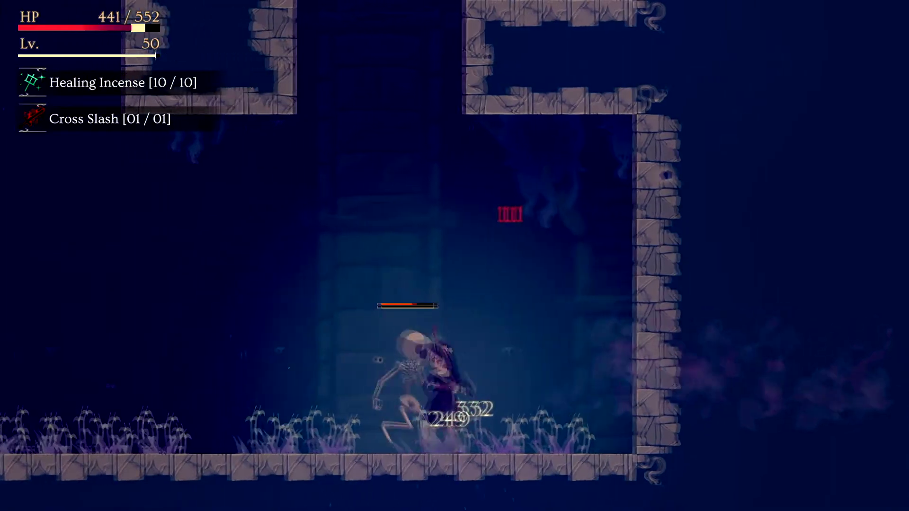
pyautogui.press('j')
pyautogui.press('j')
pyautogui.press('a')
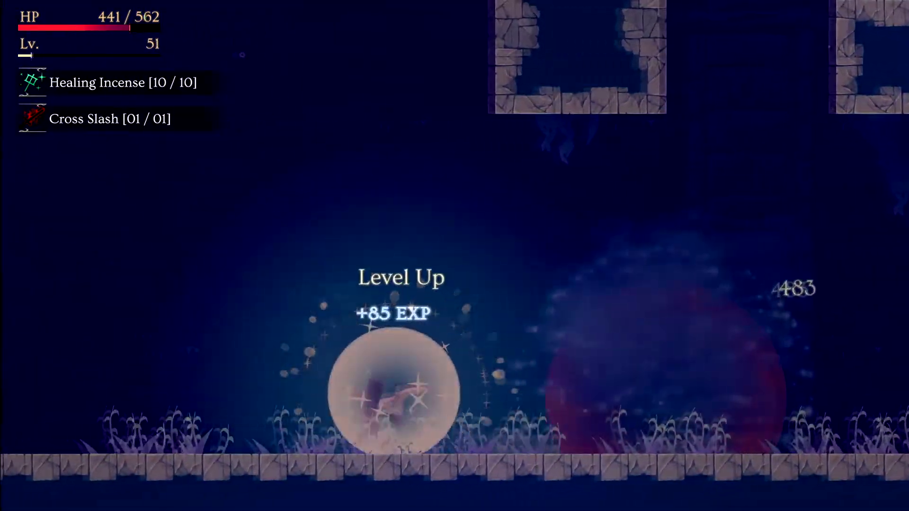
pyautogui.press('a')
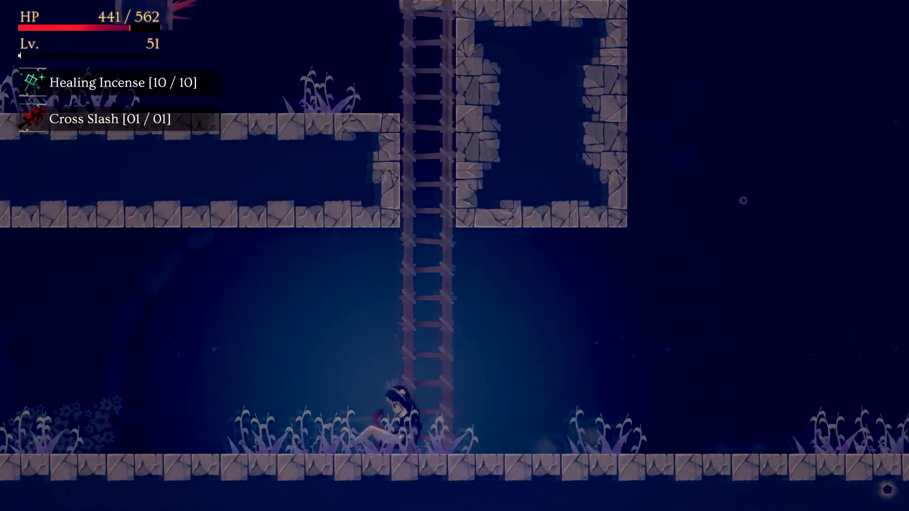
pyautogui.press('w')
pyautogui.press('w')
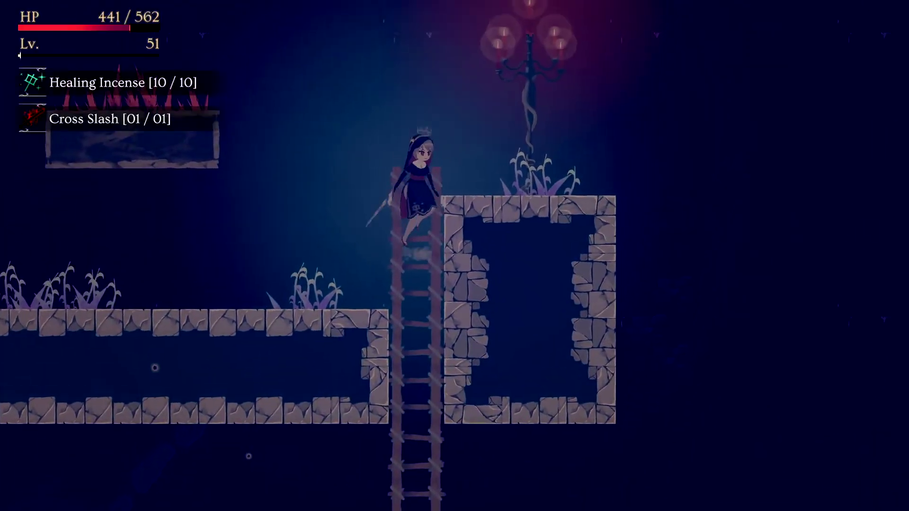